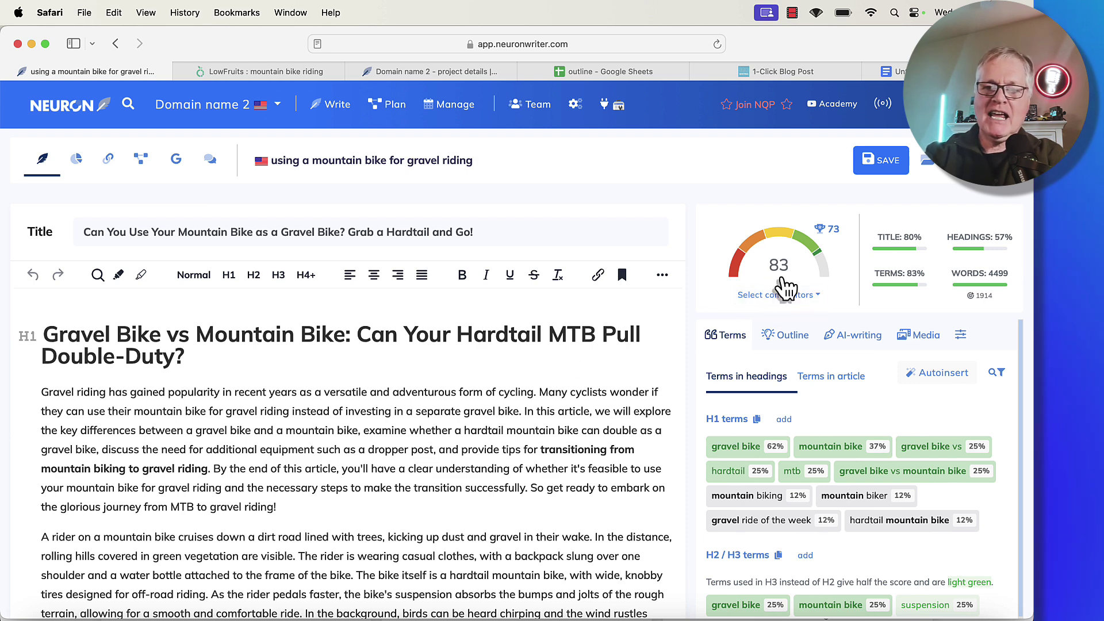
Bring up NeuronWriter's $89 AppSumo lifetime deal page in Chrome.
mouse_move(837, 247)
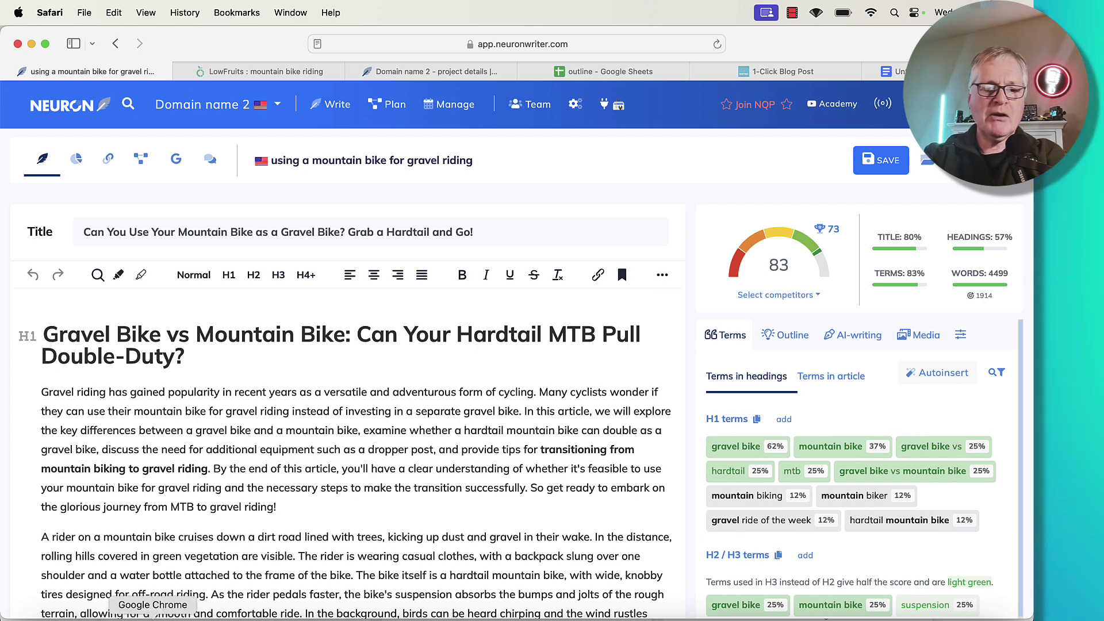
left_click(152, 618)
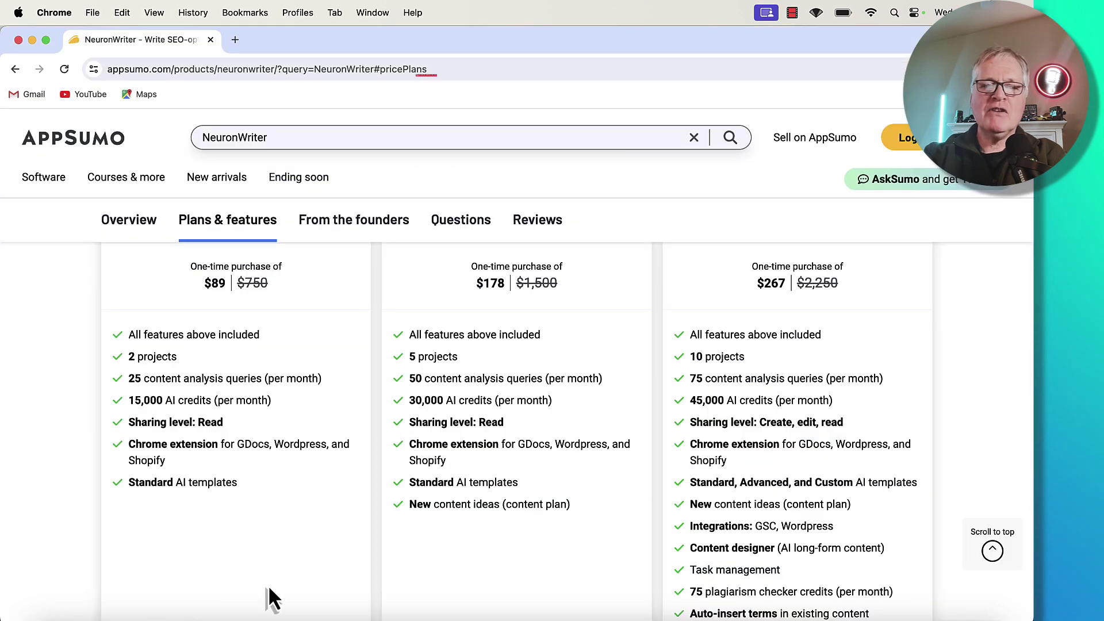
scroll(268, 585, "down", 5)
scroll(268, 585, "up", 15)
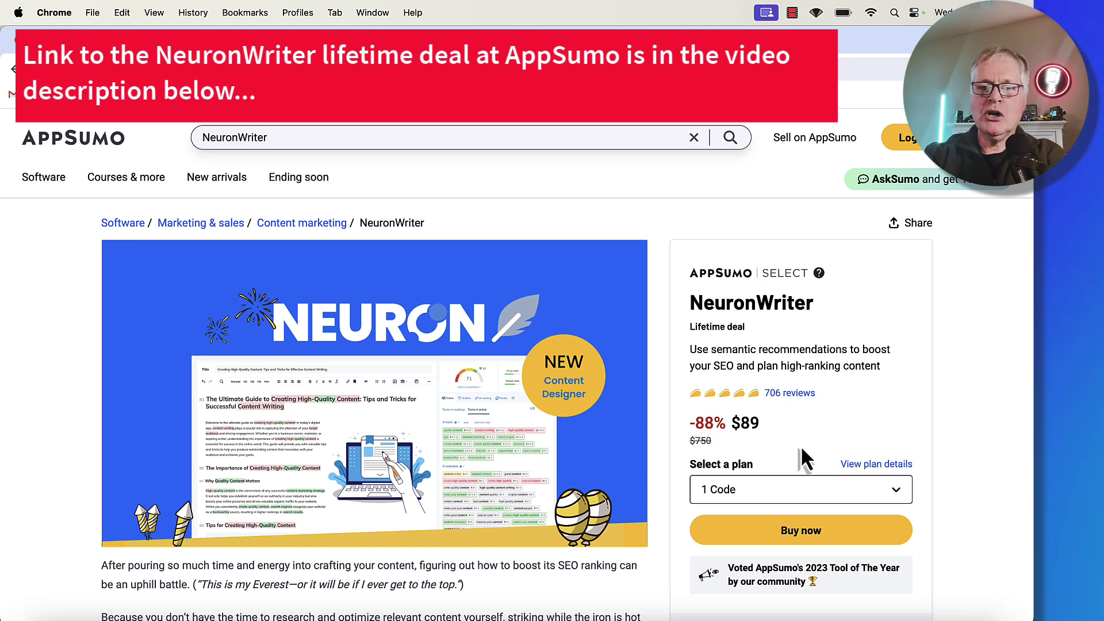
Compare the deal's pricing plans, then return to the LowFruits 'mountain bike riding' keyword report.
left_click(877, 464)
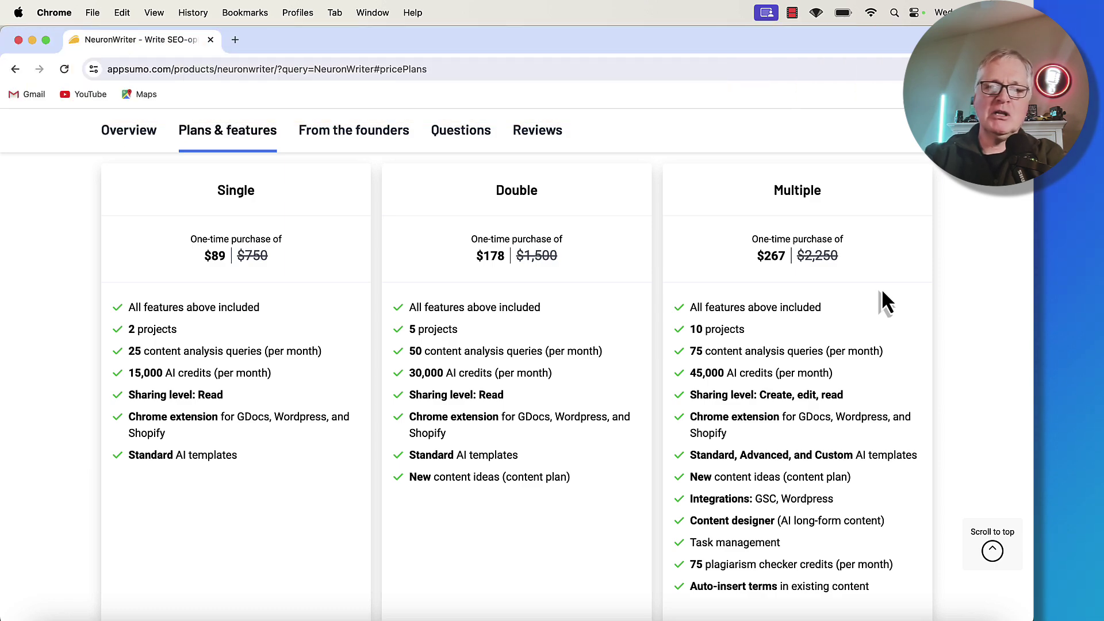
scroll(681, 300, "up", 15)
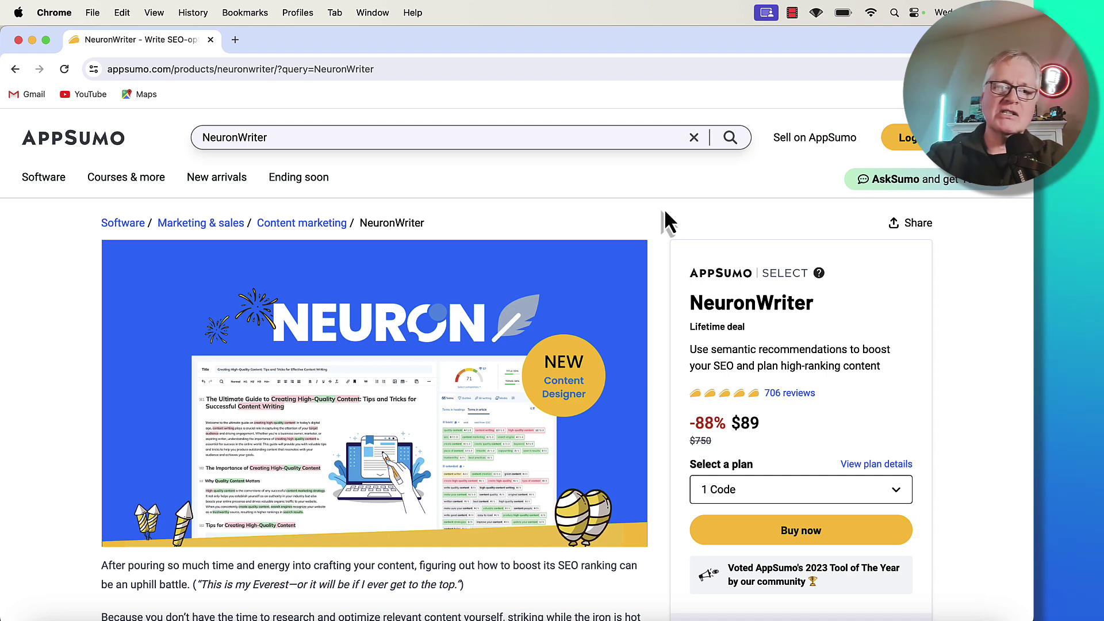
scroll(664, 221, "down", 1)
scroll(664, 212, "down", 6)
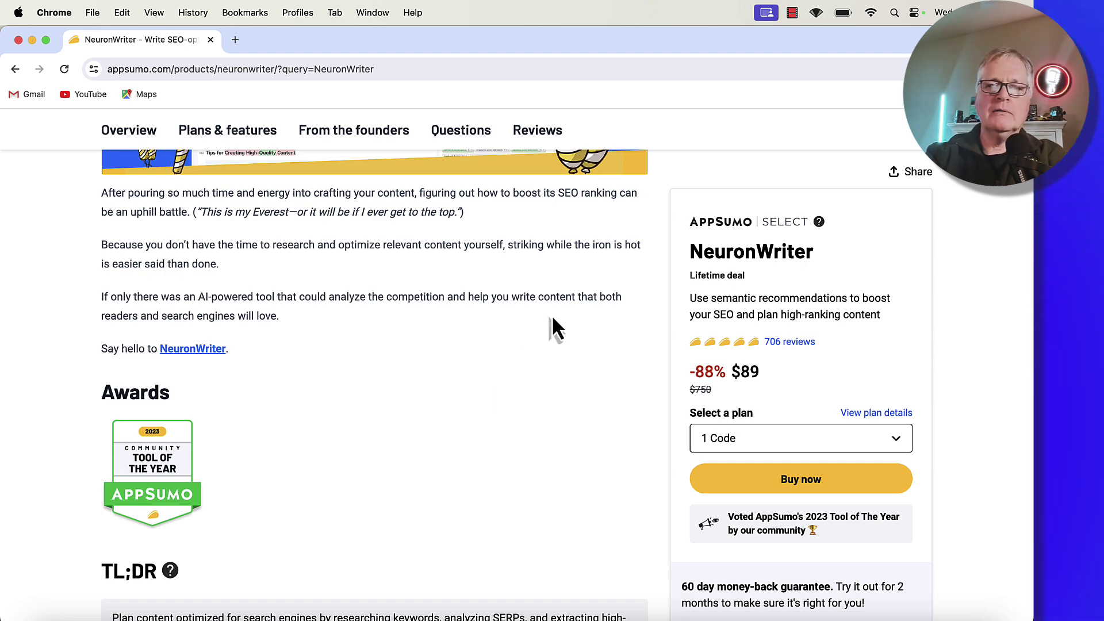
key("super+Tab")
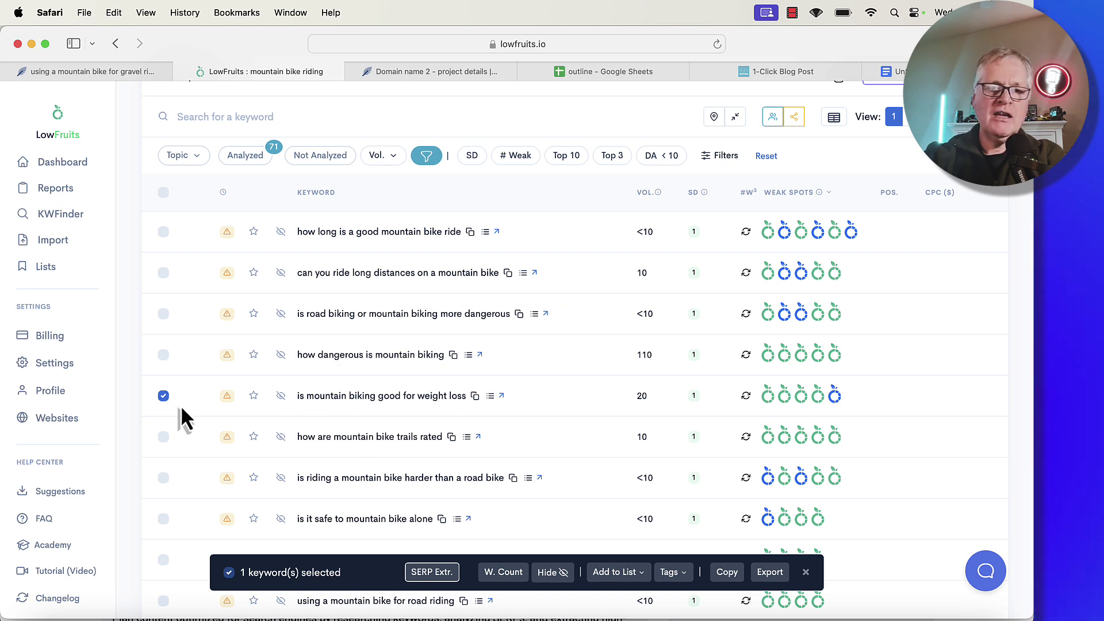
Copy 'how dangerous is mountain biking' in LowFruits, leaving 'weight loss' unselected, and go to NeuronWriter's queries.
left_click(164, 355)
left_click(163, 396)
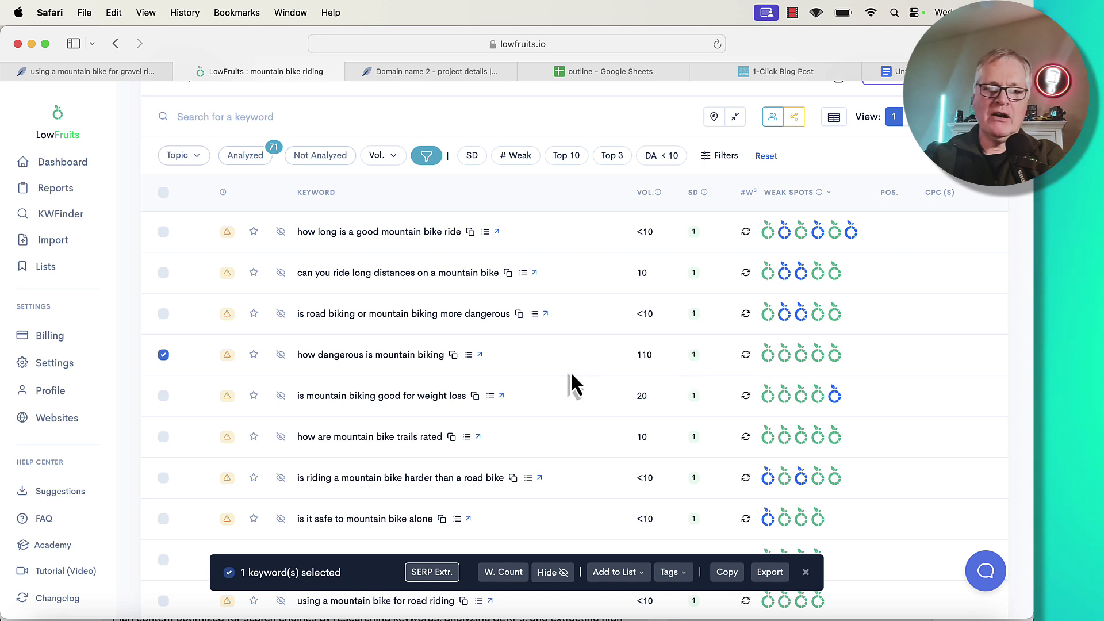
left_click(454, 355)
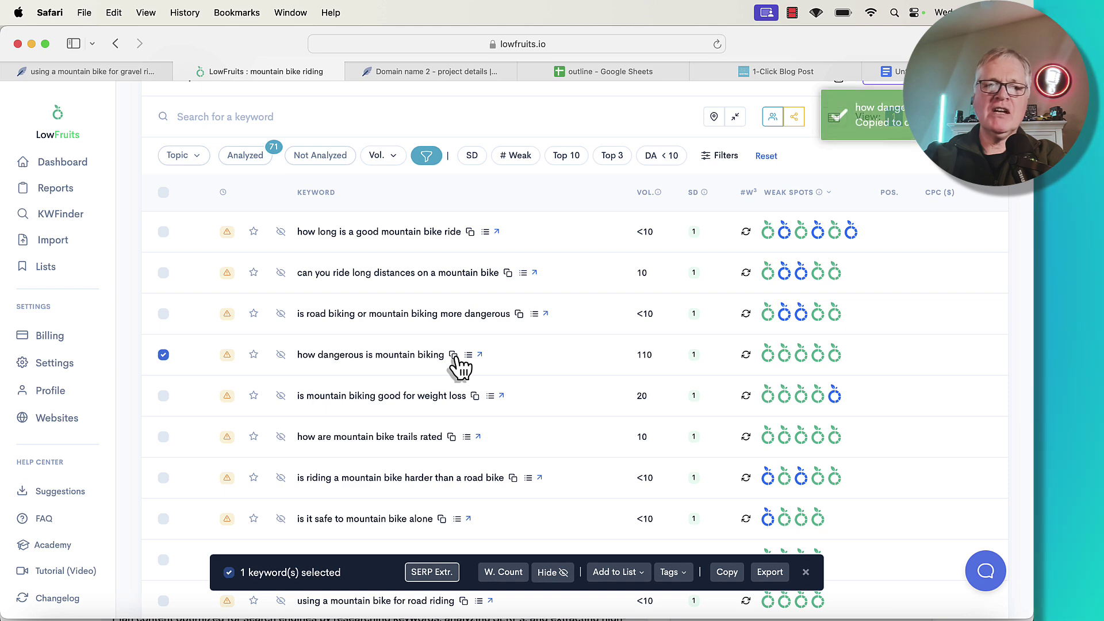
left_click(465, 73)
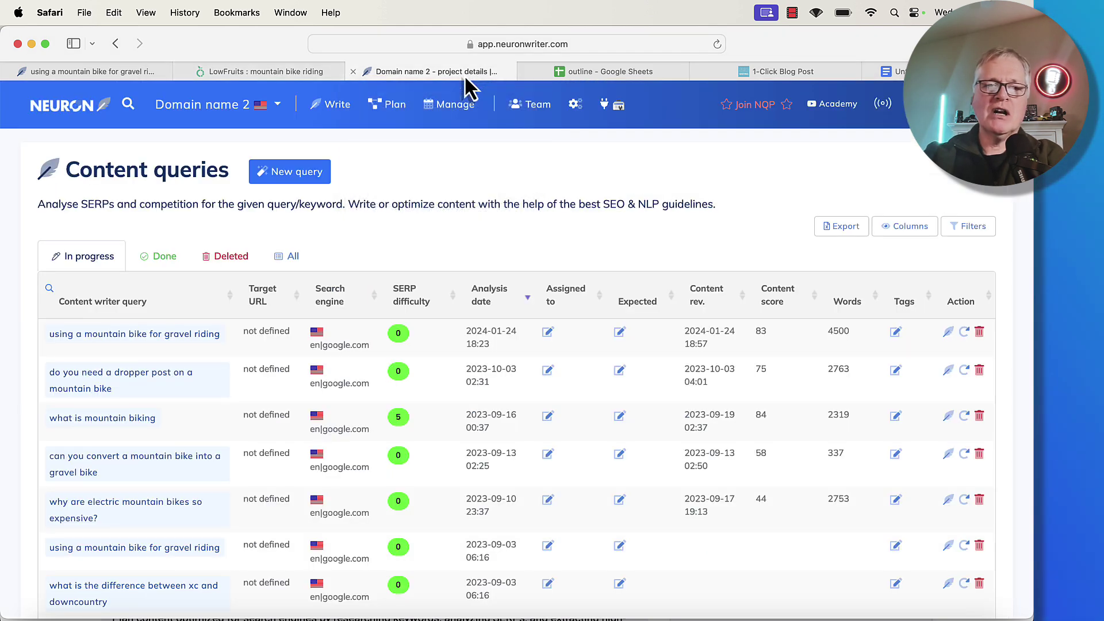
Create a NeuronWriter content query from the pasted keyword 'how dangerous is mountain biking'.
left_click(311, 179)
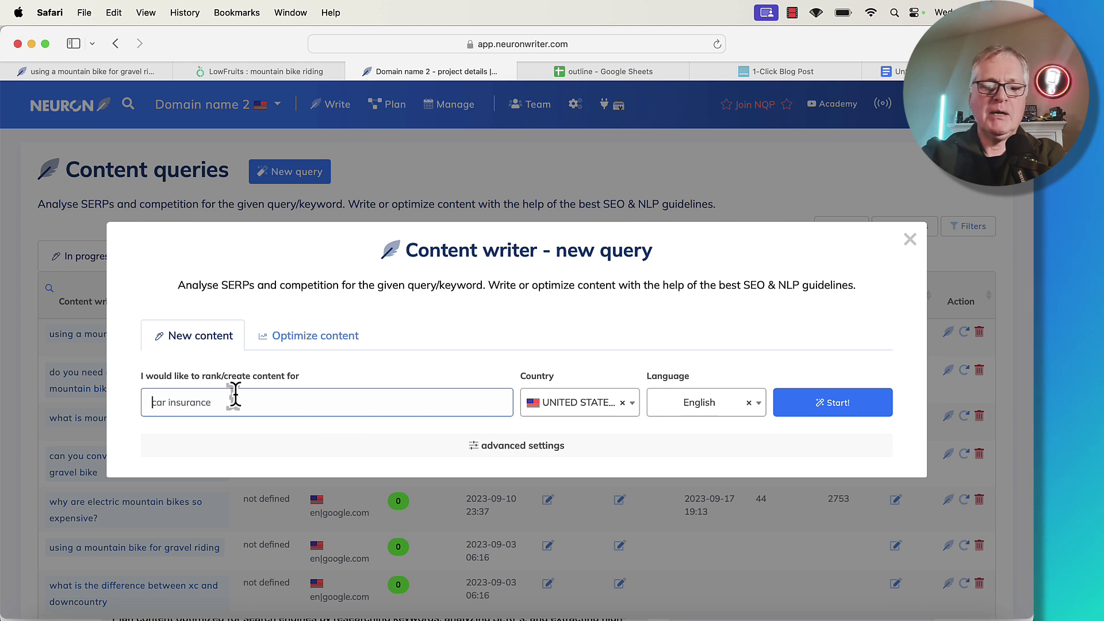
key("super+v")
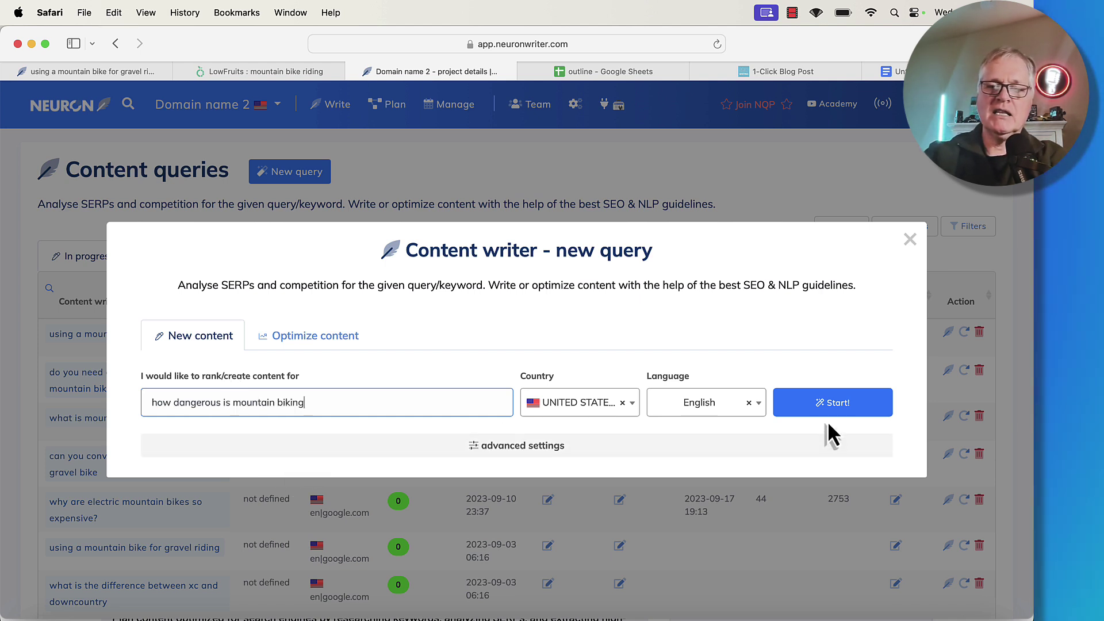
key("Return")
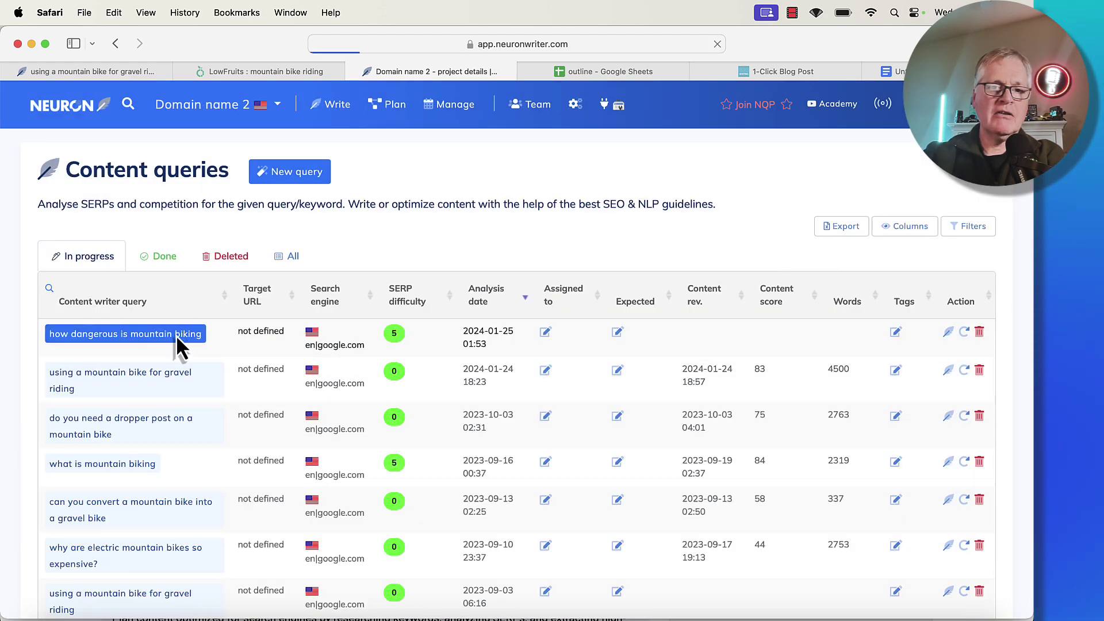
Open the new query and review its 30 Google results, with ranks 1 and 4–10 ticked.
left_click(177, 335)
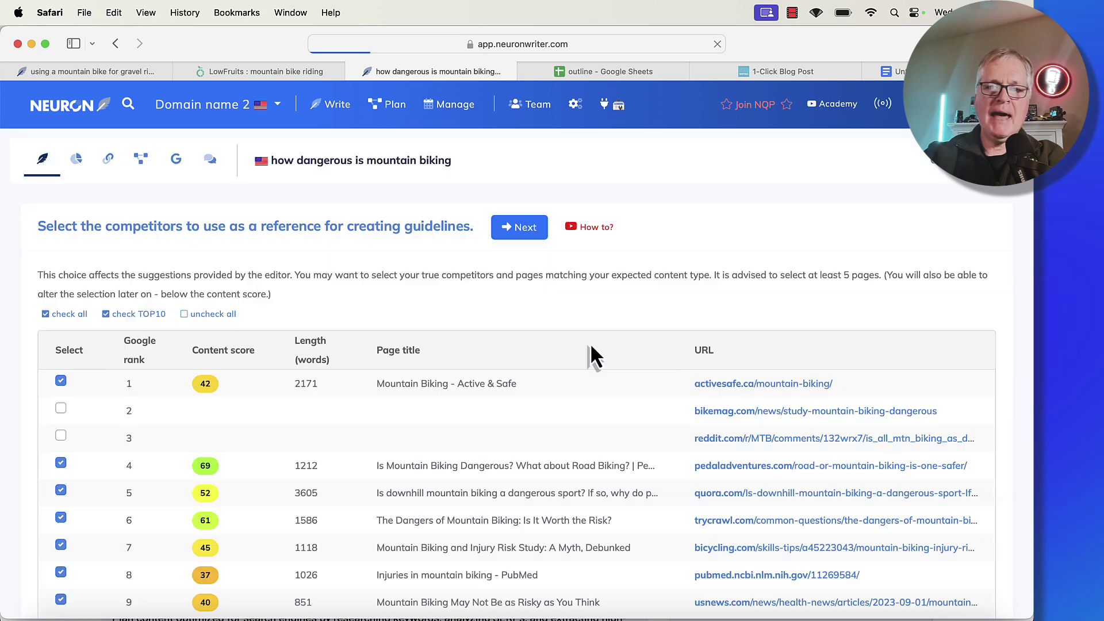
scroll(658, 361, "down", 3)
scroll(657, 357, "down", 2)
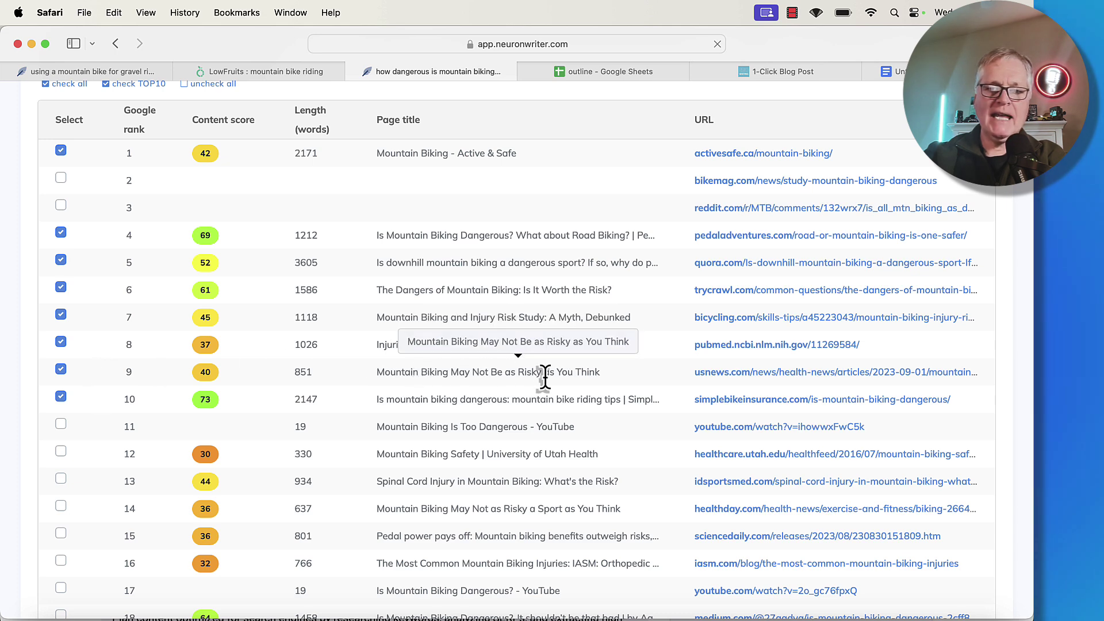
scroll(543, 376, "down", 3)
scroll(558, 328, "up", 3)
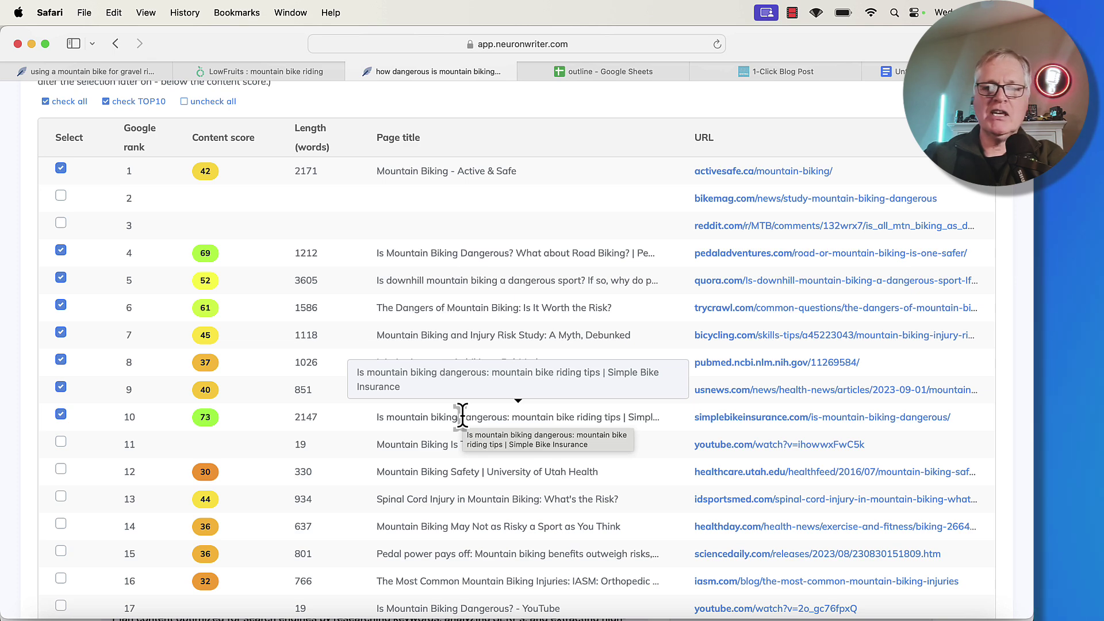
scroll(552, 351, "down", 6)
scroll(563, 343, "down", 2)
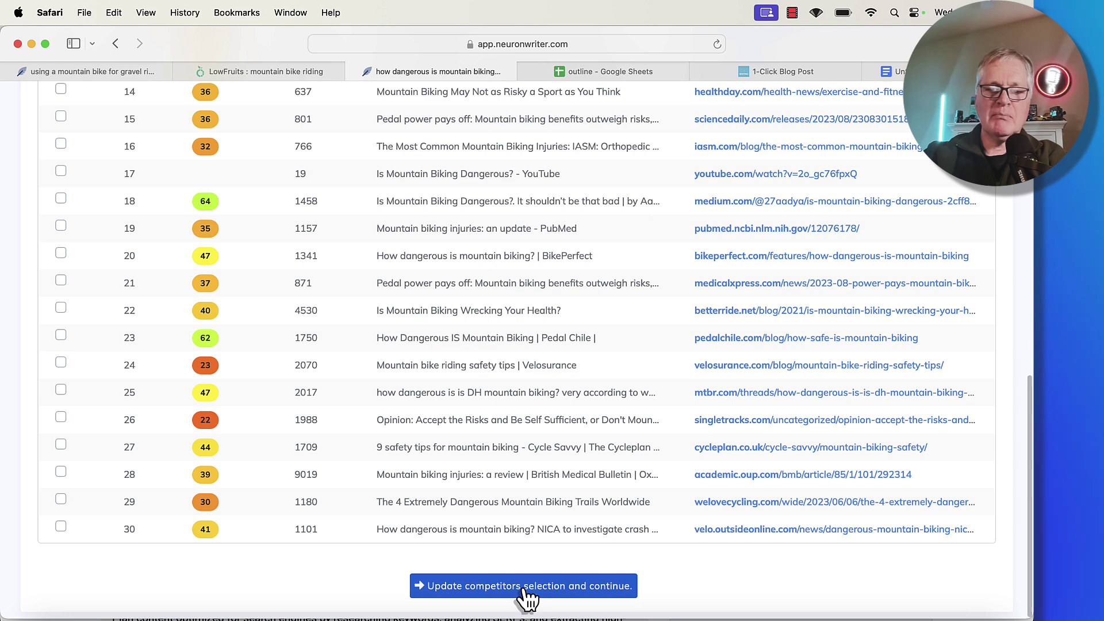
Confirm competitors, then AI-generate the title 'Stay Safe on the Trails: Debunking the Myth of Mountain Biking Danger' and a description.
left_click(528, 599)
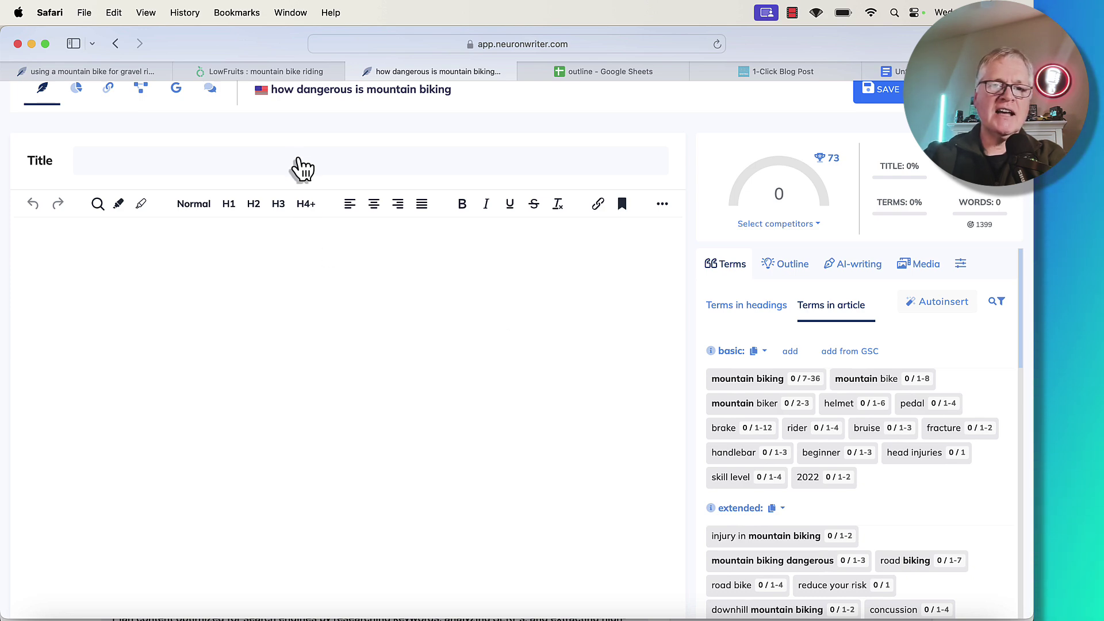
left_click(301, 170)
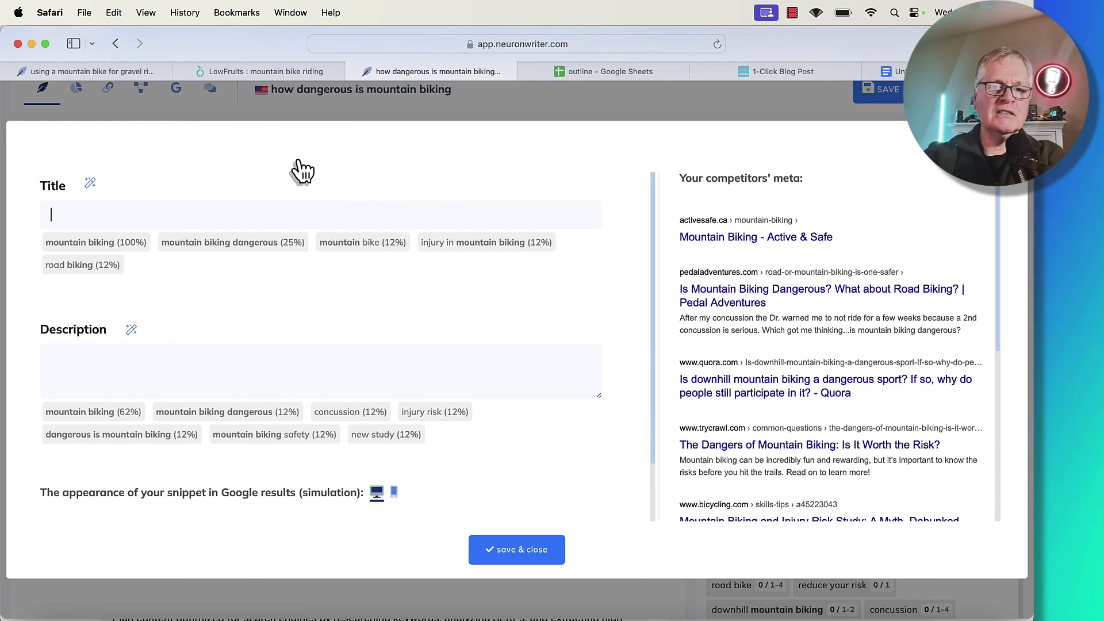
left_click(92, 189)
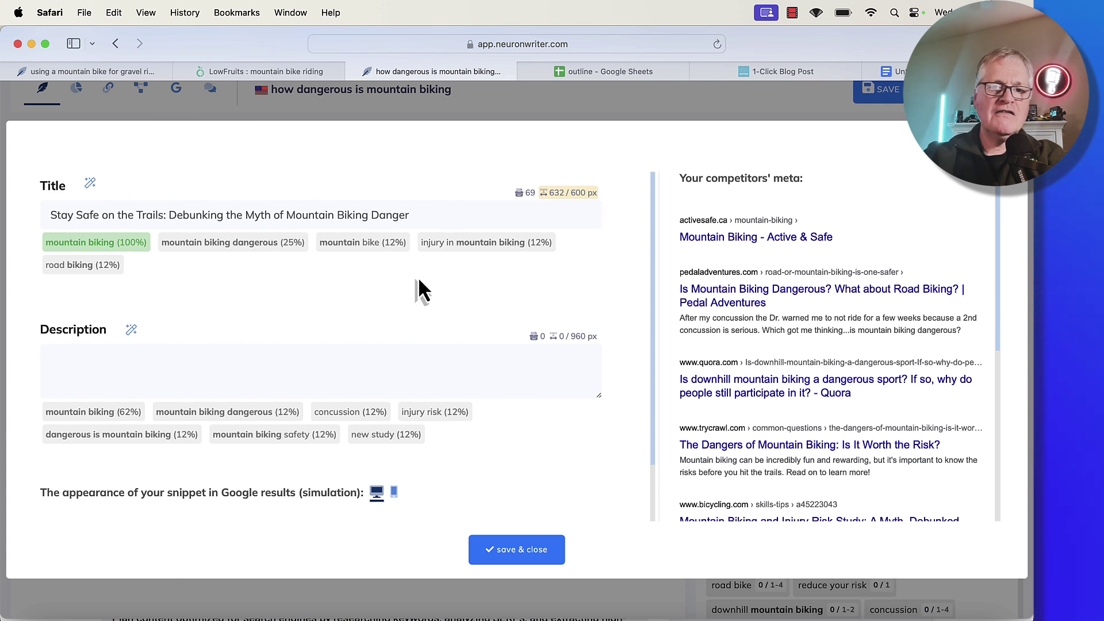
left_click(132, 333)
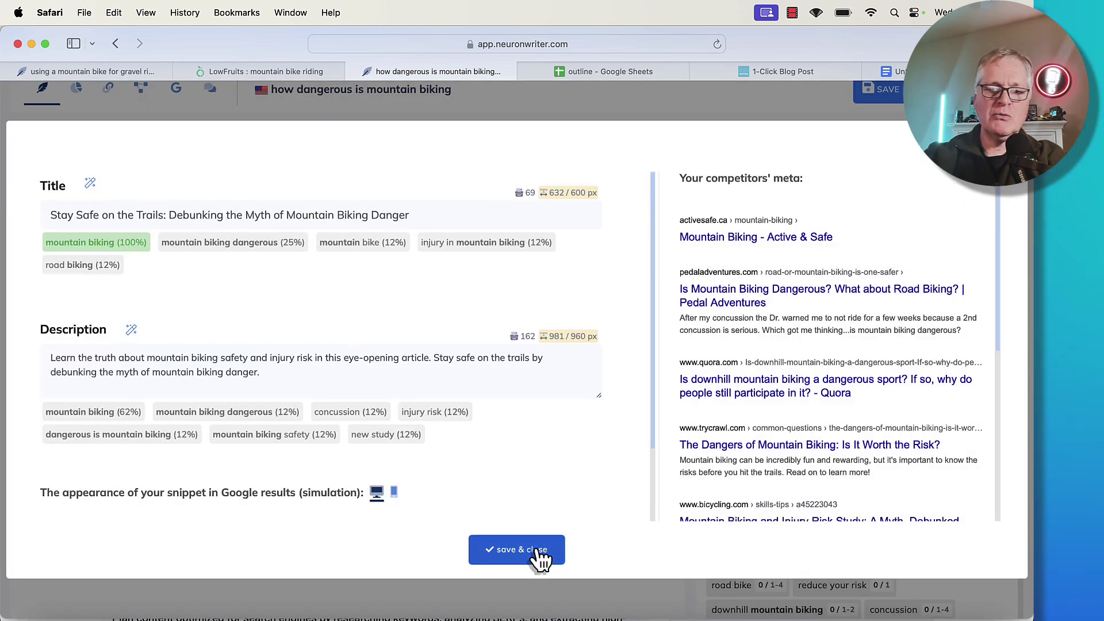
left_click(538, 553)
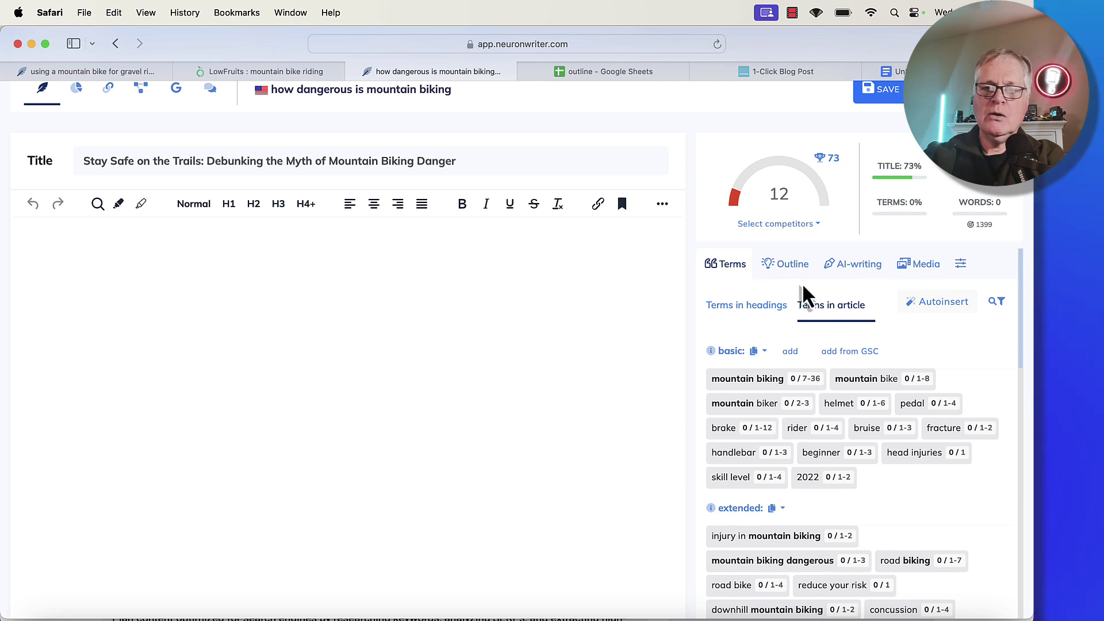
Switch the headings panel from competitor outlines to the AI-generated outline option.
left_click(788, 275)
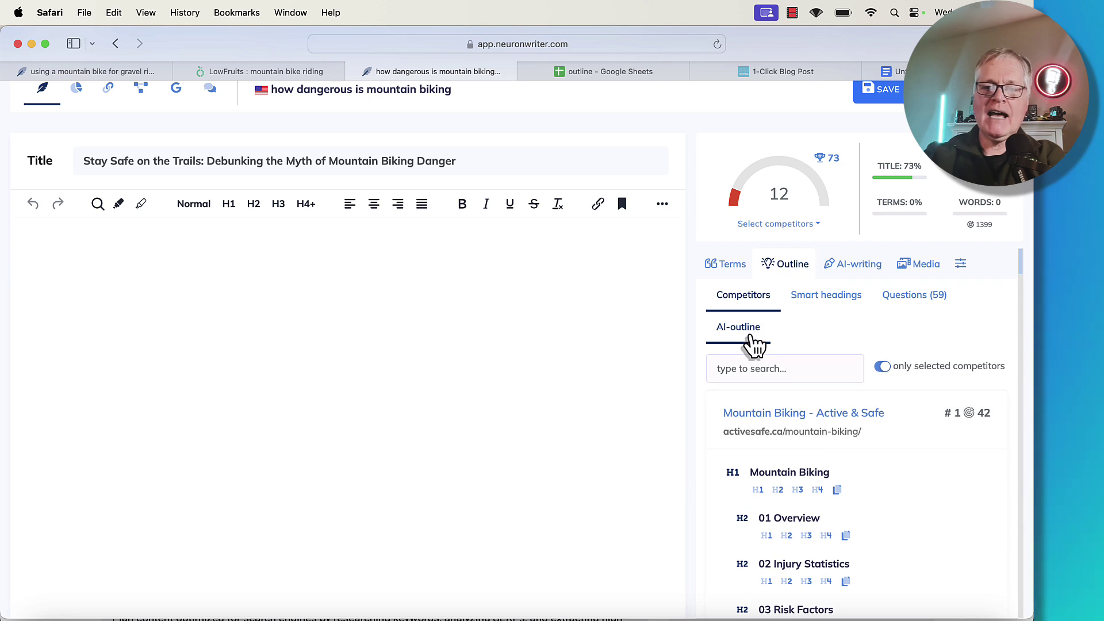
left_click(774, 343)
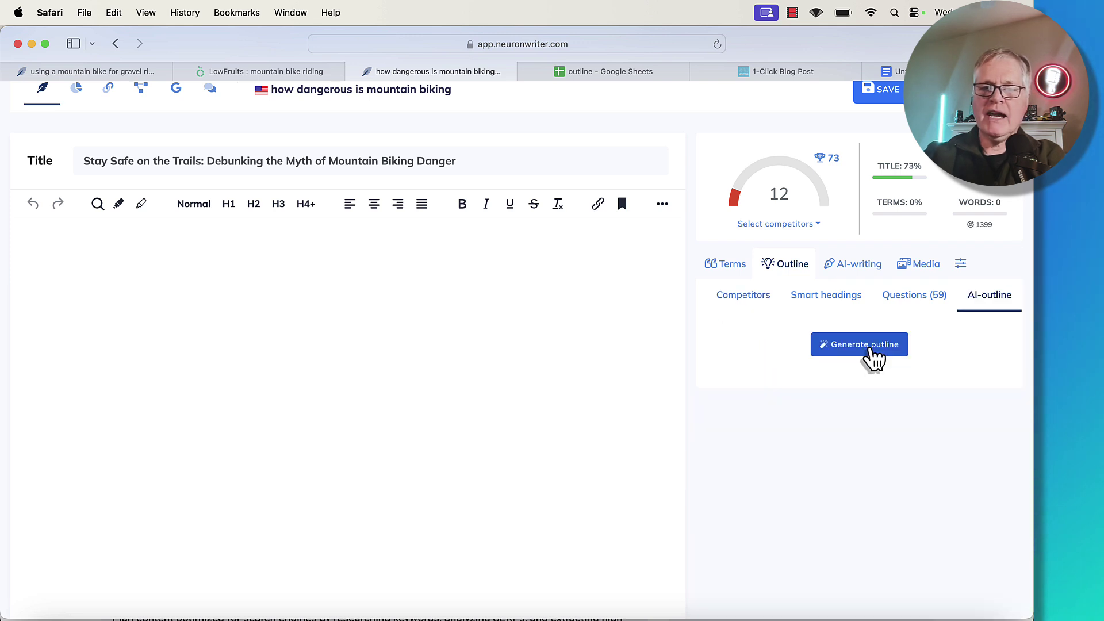
left_click(874, 356)
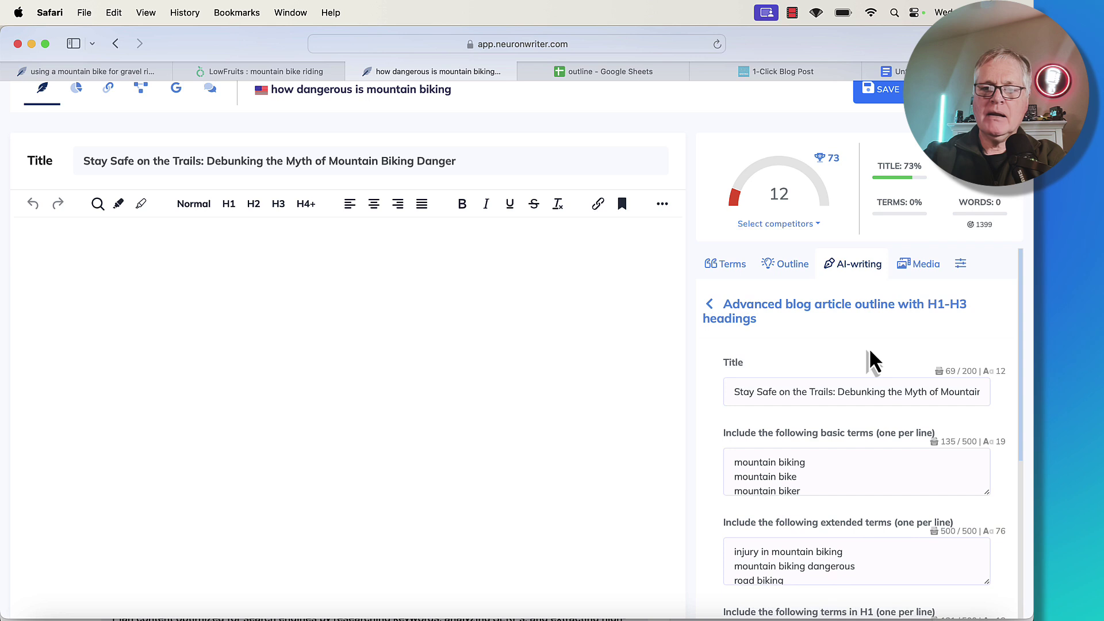
scroll(799, 463, "down", 3)
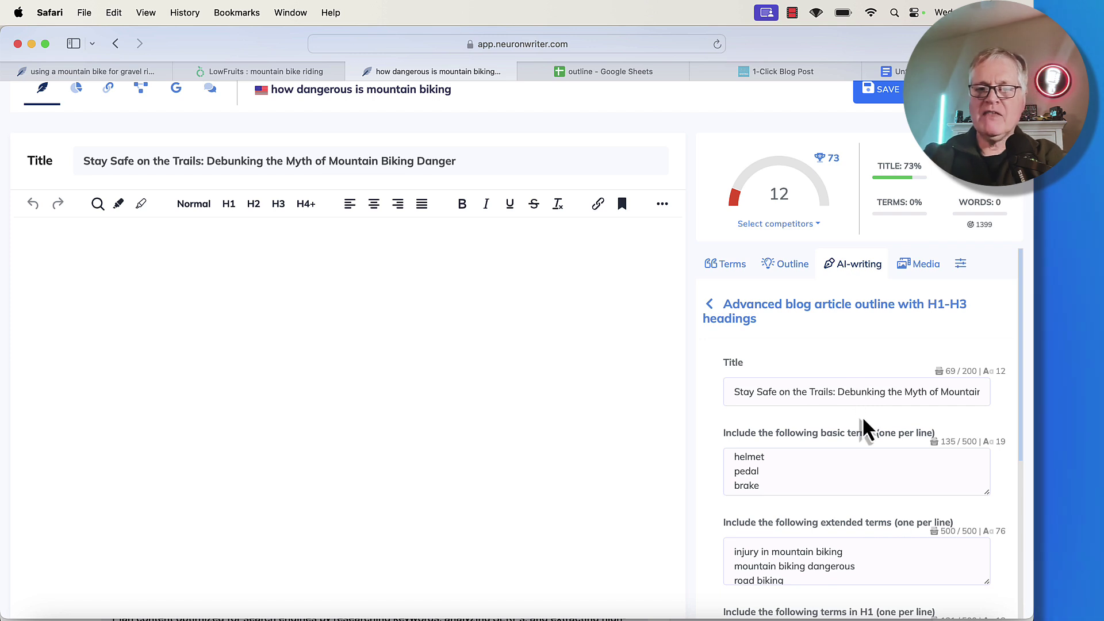
scroll(867, 429, "down", 8)
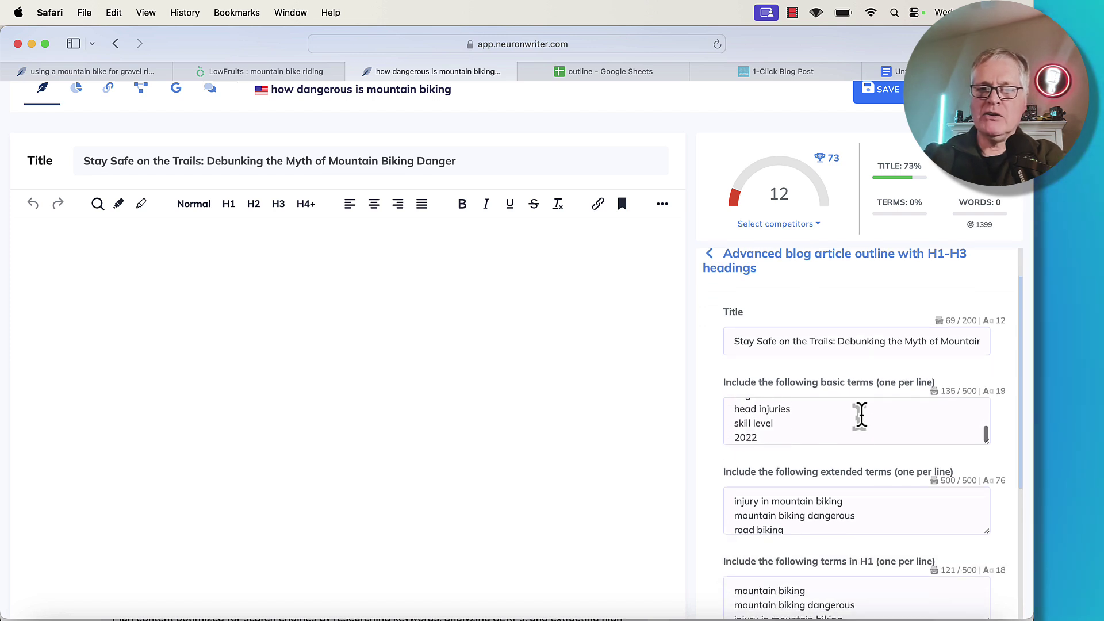
scroll(915, 469, "down", 5)
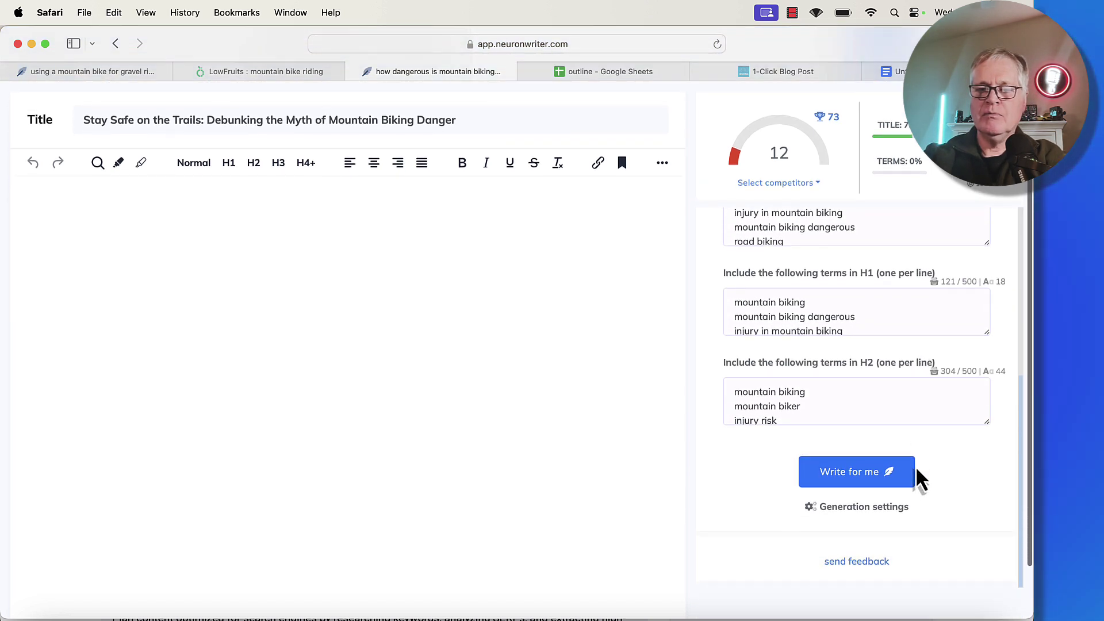
scroll(916, 469, "down", 2)
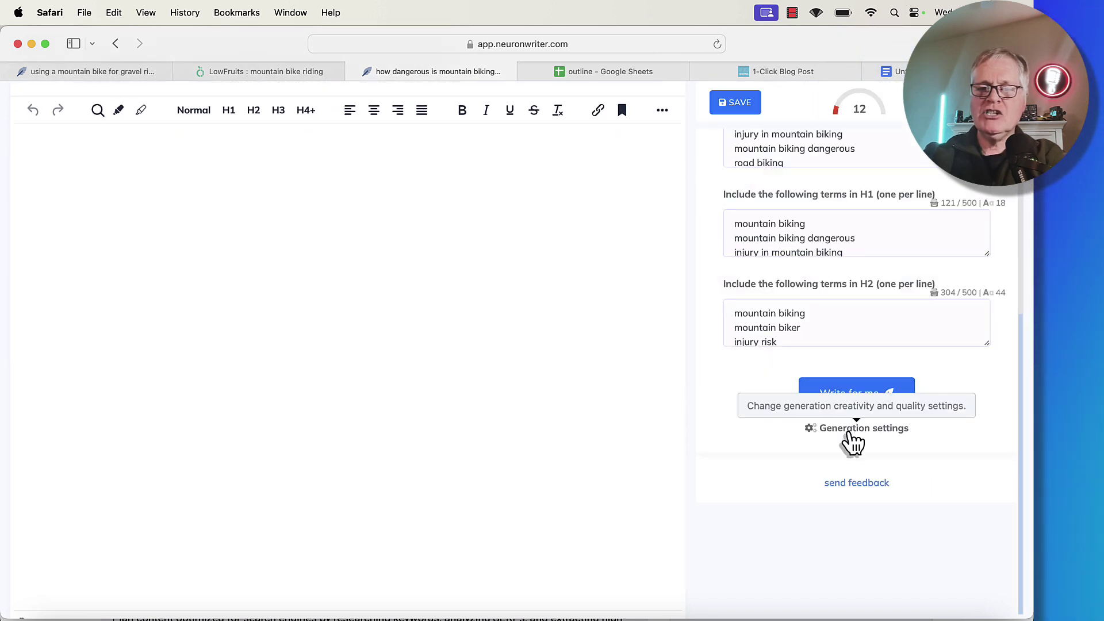
left_click_drag(846, 429, 853, 443)
scroll(853, 443, "up", 2)
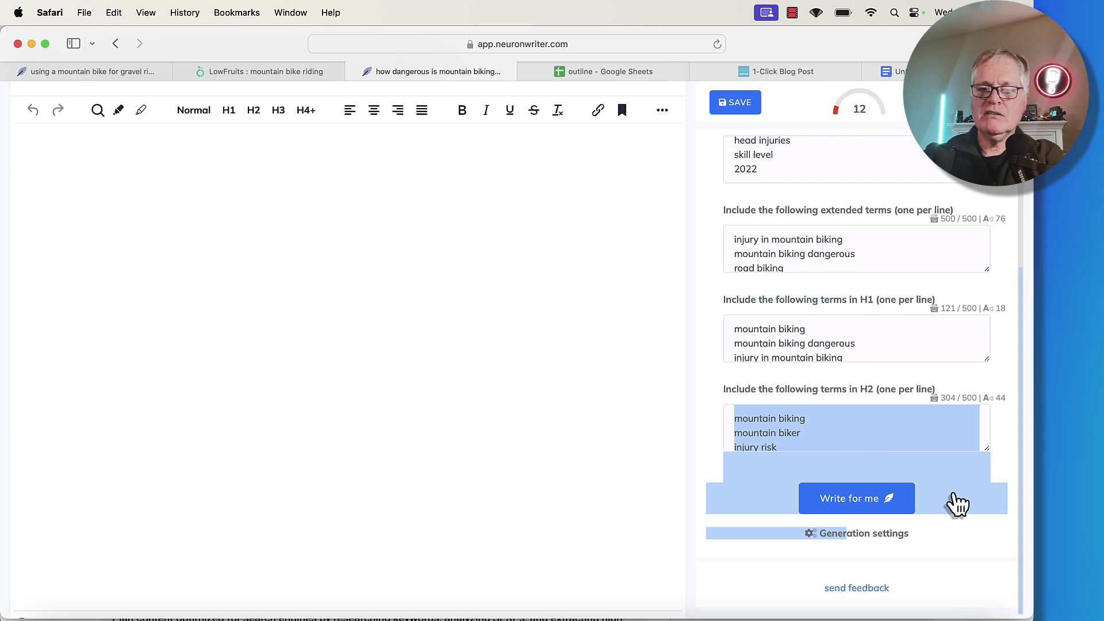
Generate the H2/H3 heading outline with GPT-4, raising the content score to 56.
left_click(957, 501)
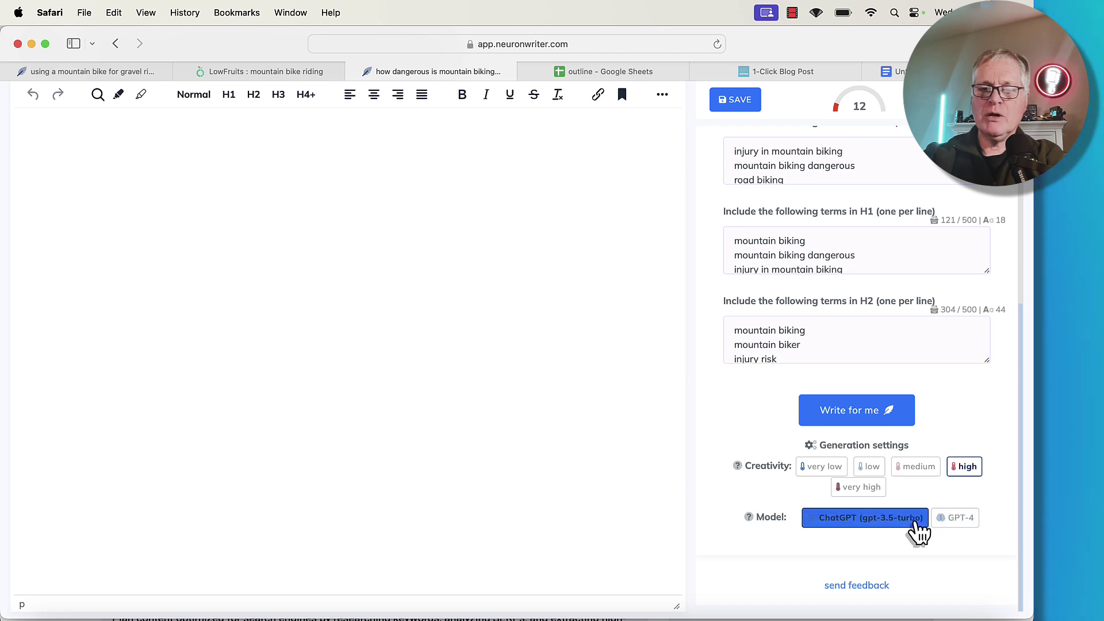
left_click(958, 519)
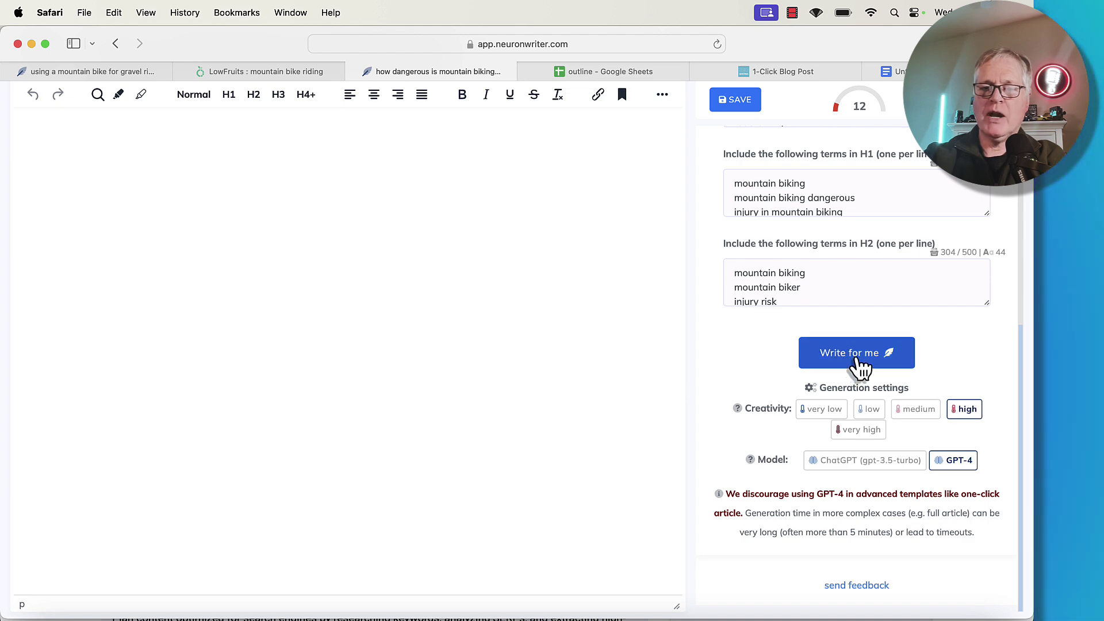
left_click(862, 363)
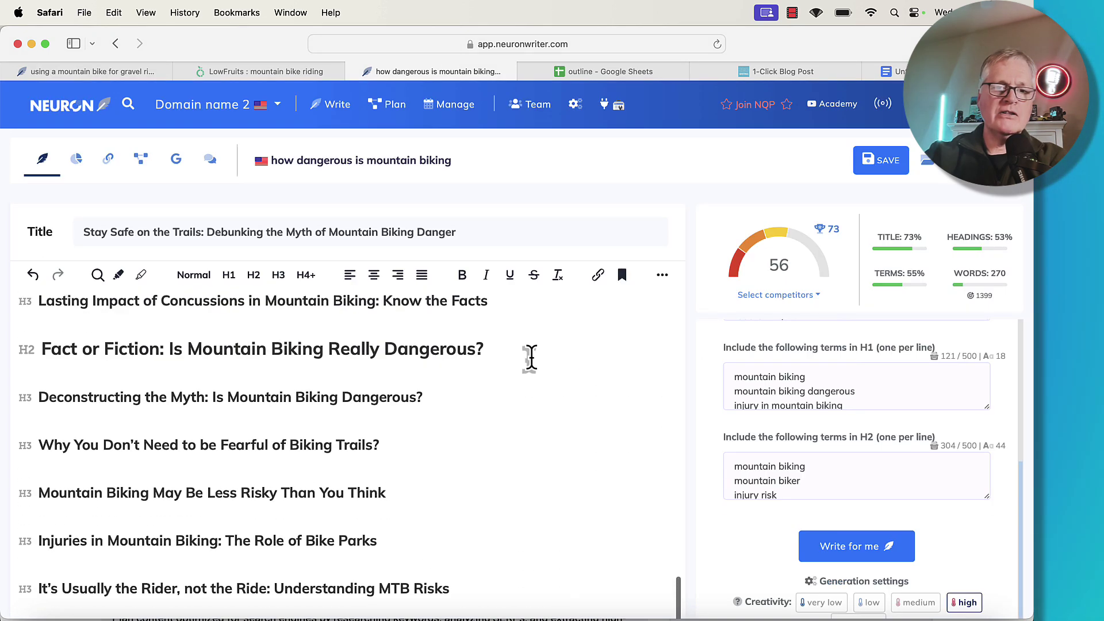
Select the entire generated heading outline from the top through Conclusion.
scroll(529, 358, "up", 8)
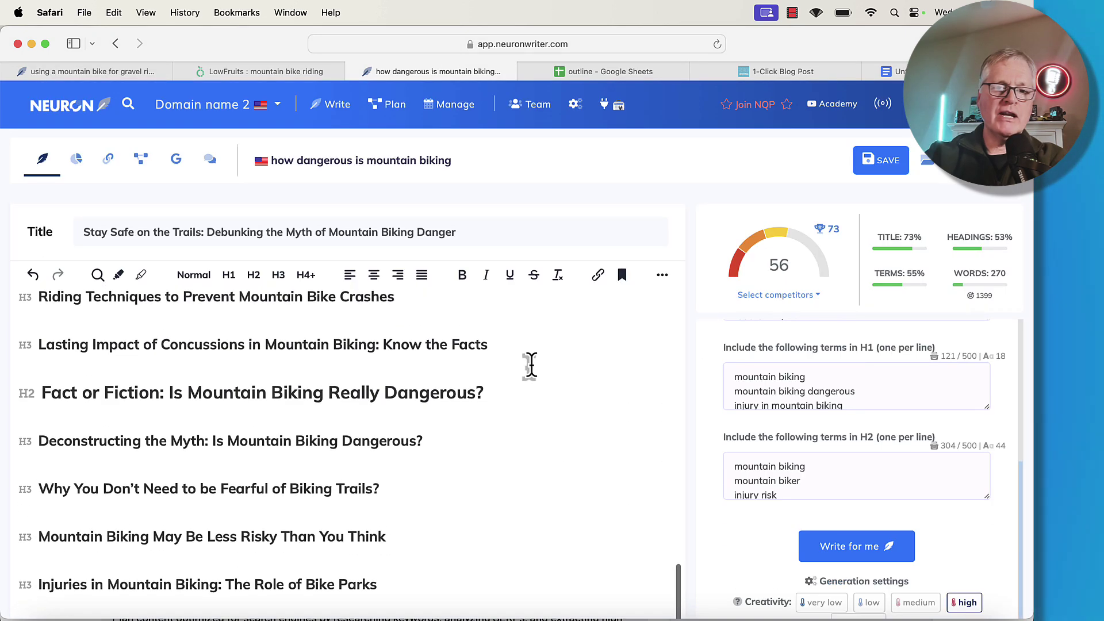
scroll(535, 406, "up", 6)
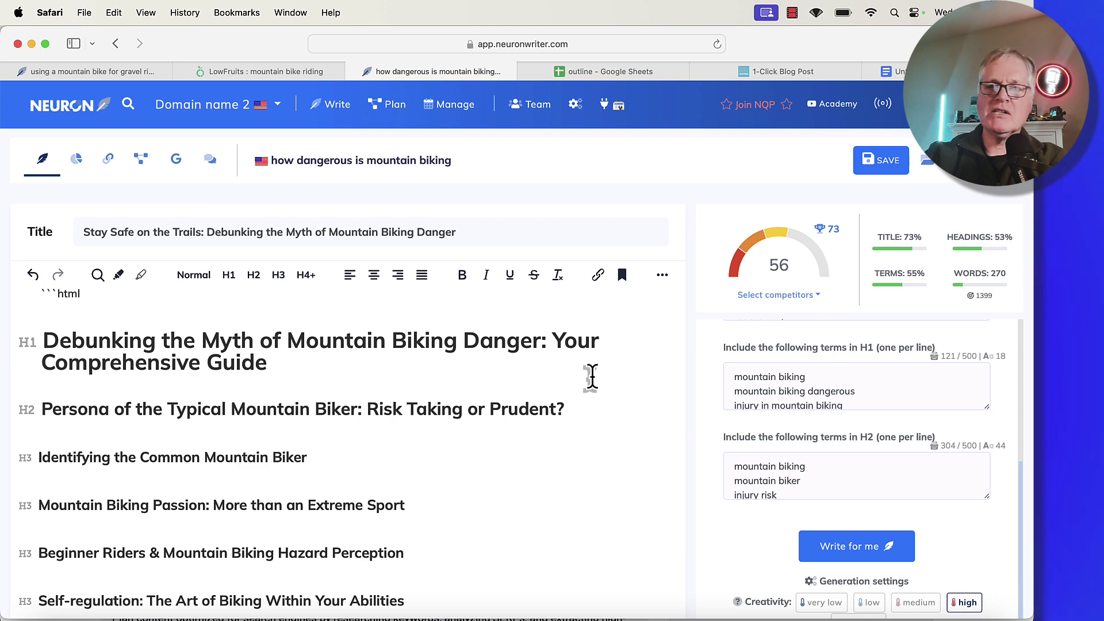
key("super+Down")
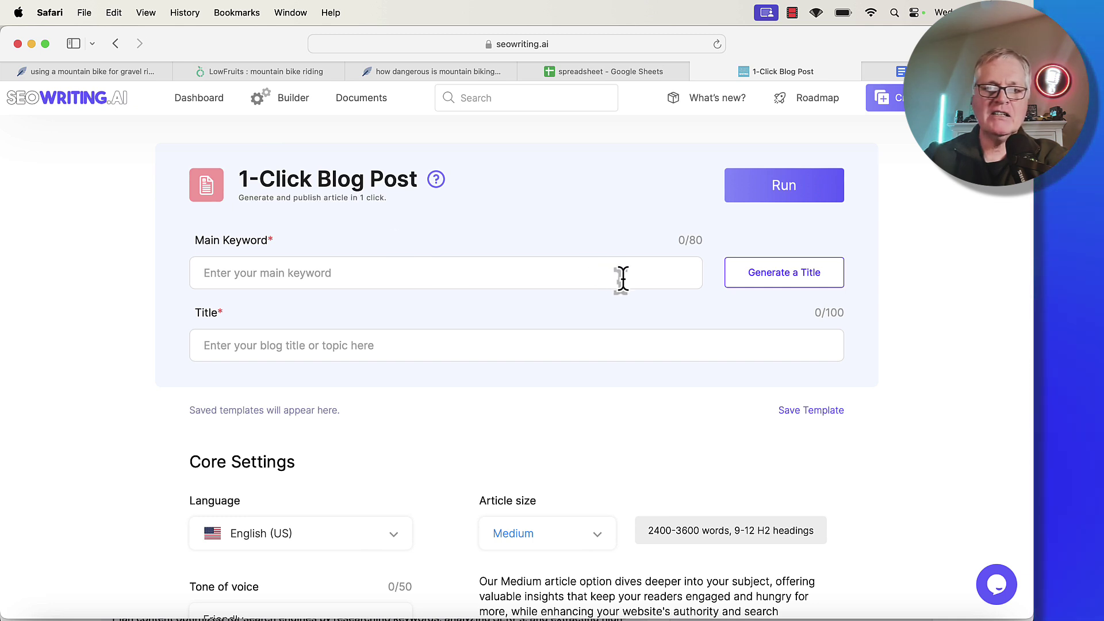
scroll(621, 279, "down", 5)
scroll(623, 280, "down", 20)
scroll(623, 280, "down", 20)
scroll(623, 281, "down", 8)
scroll(624, 281, "down", 10)
scroll(624, 281, "down", 12)
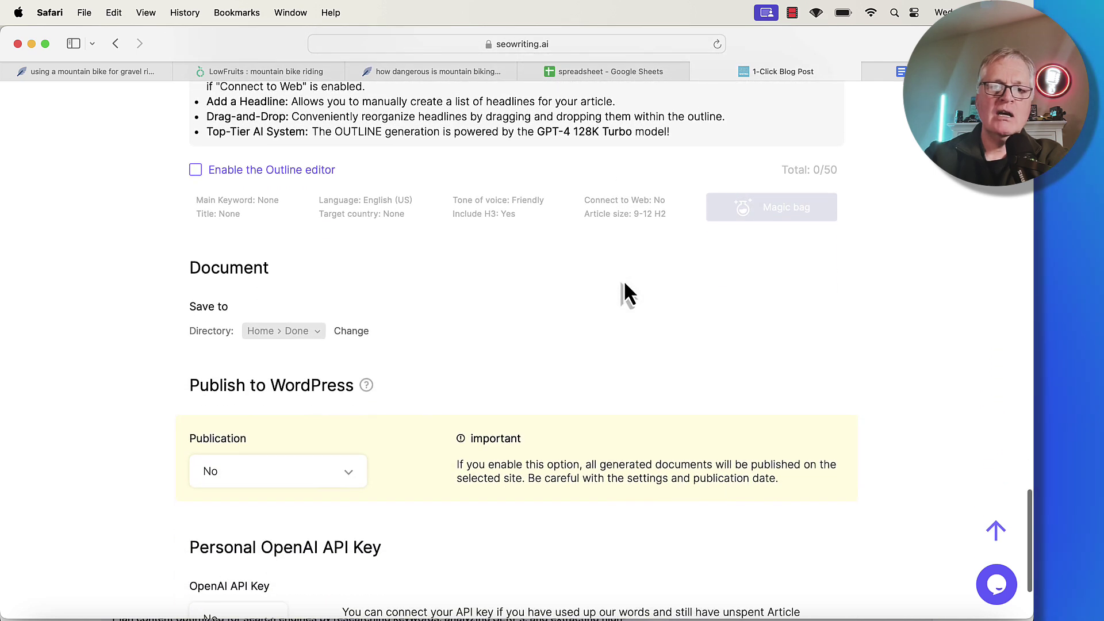
Tick 'Enable the Outline editor' in the 1-Click Blog Post form.
scroll(624, 281, "down", 5)
scroll(623, 281, "up", 12)
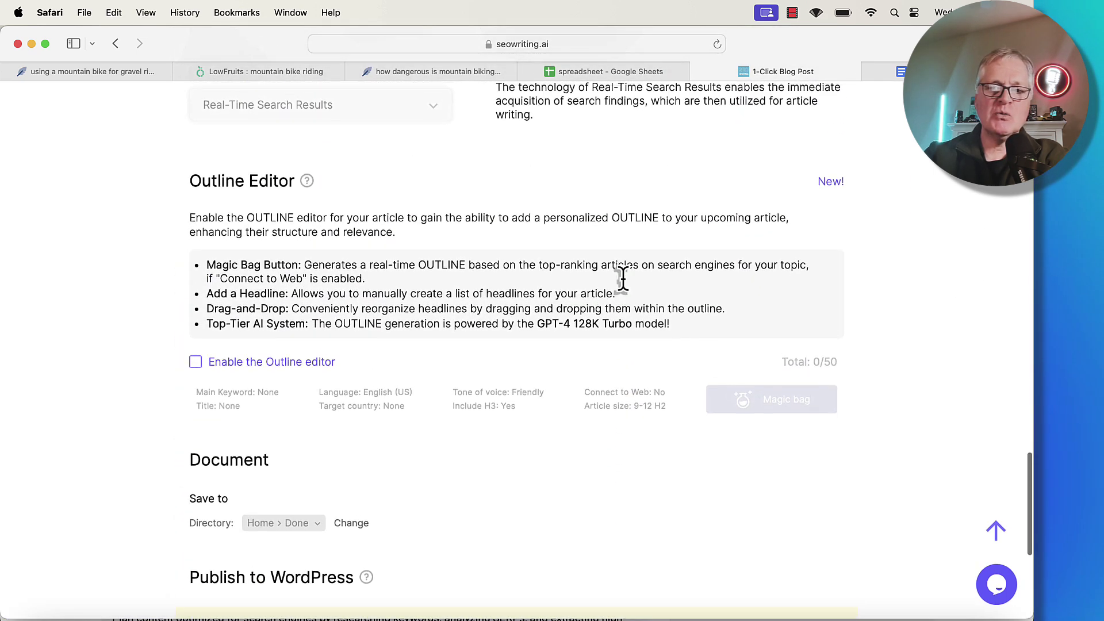
scroll(624, 279, "up", 3)
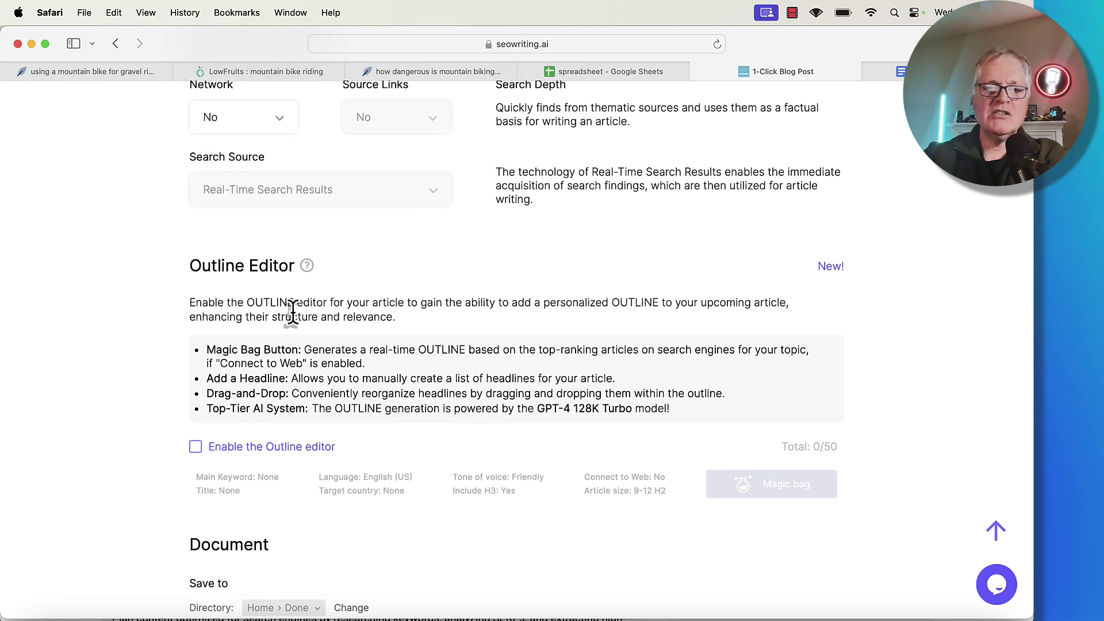
left_click(196, 447)
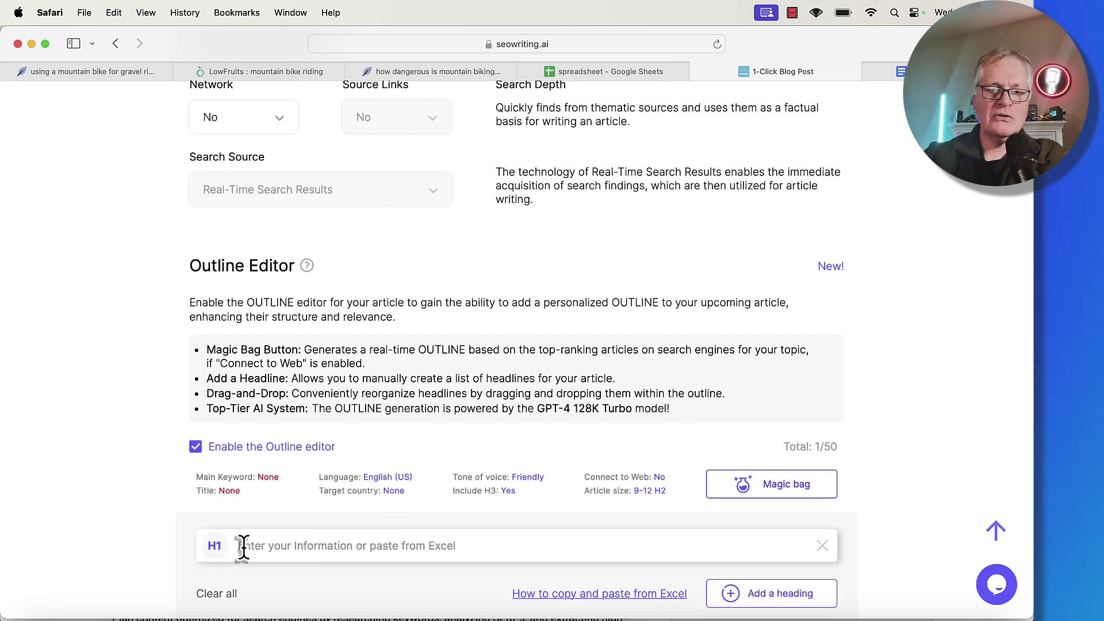
scroll(237, 550, "down", 4)
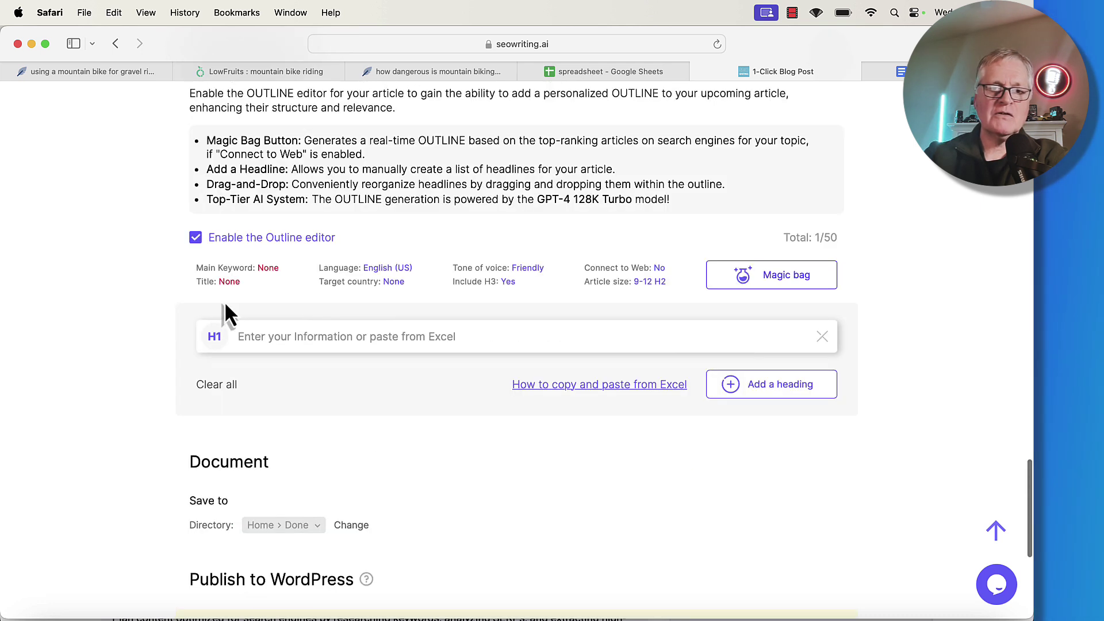
Paste the copied outline into the H1 field, producing 32 headings.
left_click(237, 337)
key("super+v")
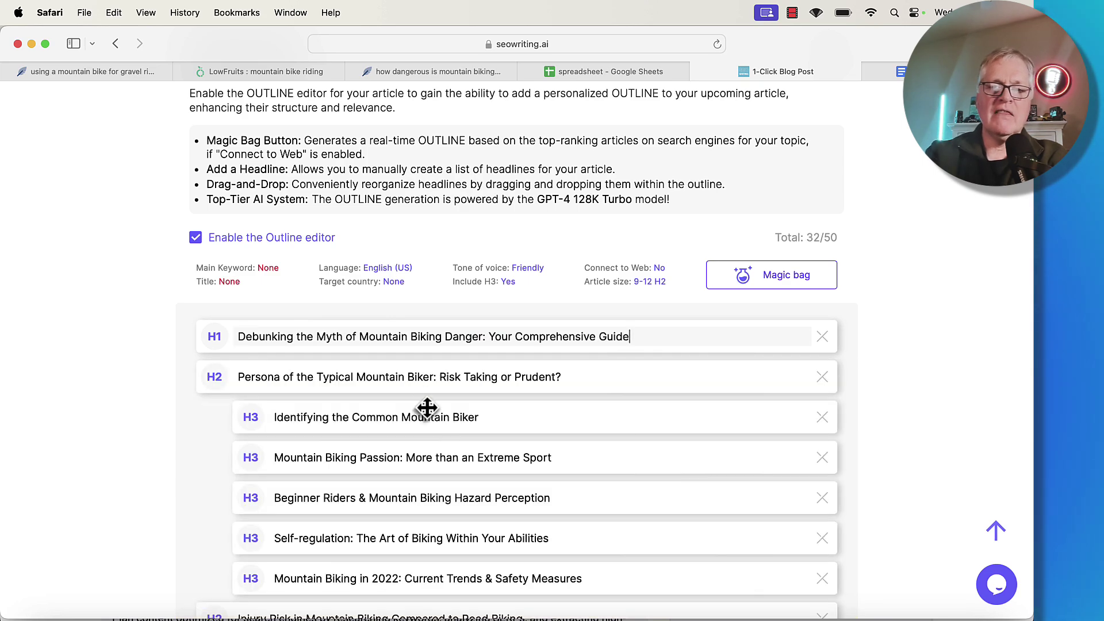
scroll(605, 445, "down", 4)
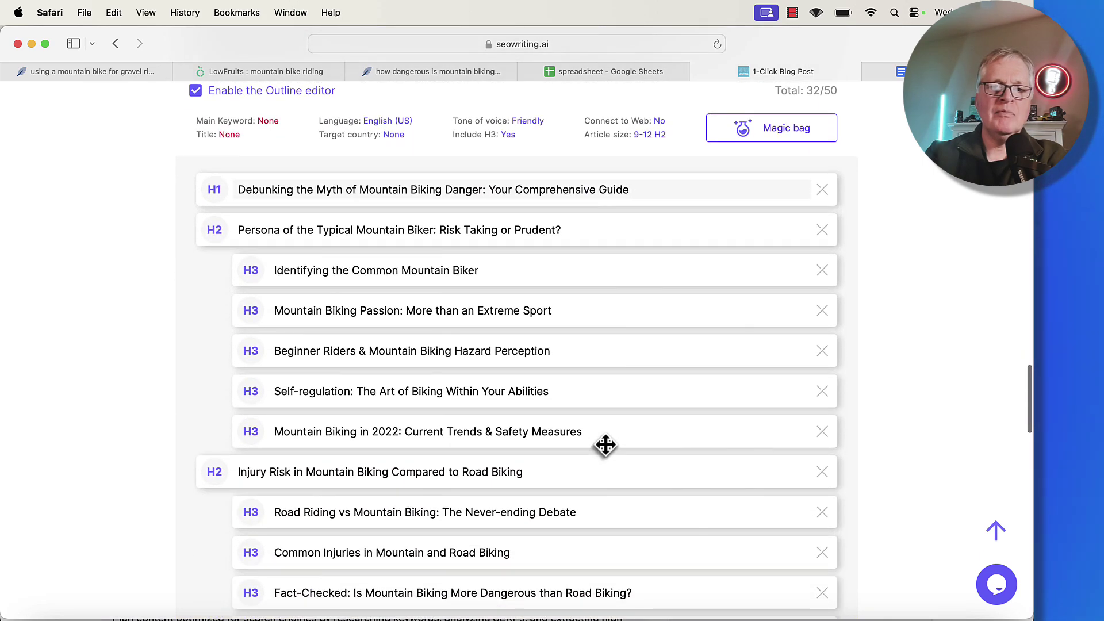
scroll(605, 444, "down", 5)
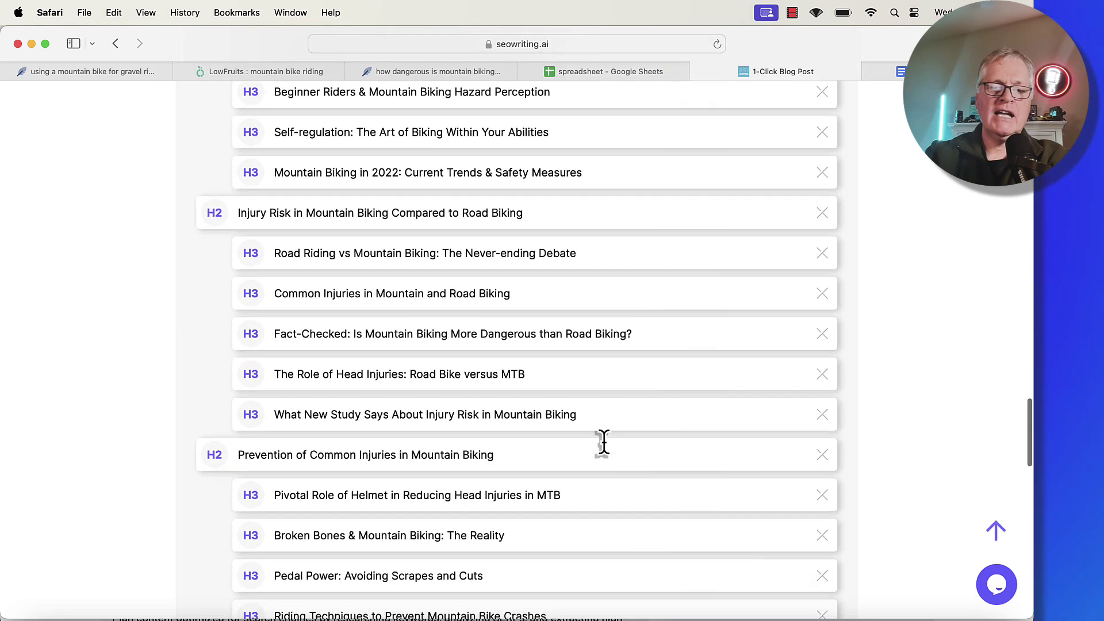
scroll(604, 443, "down", 5)
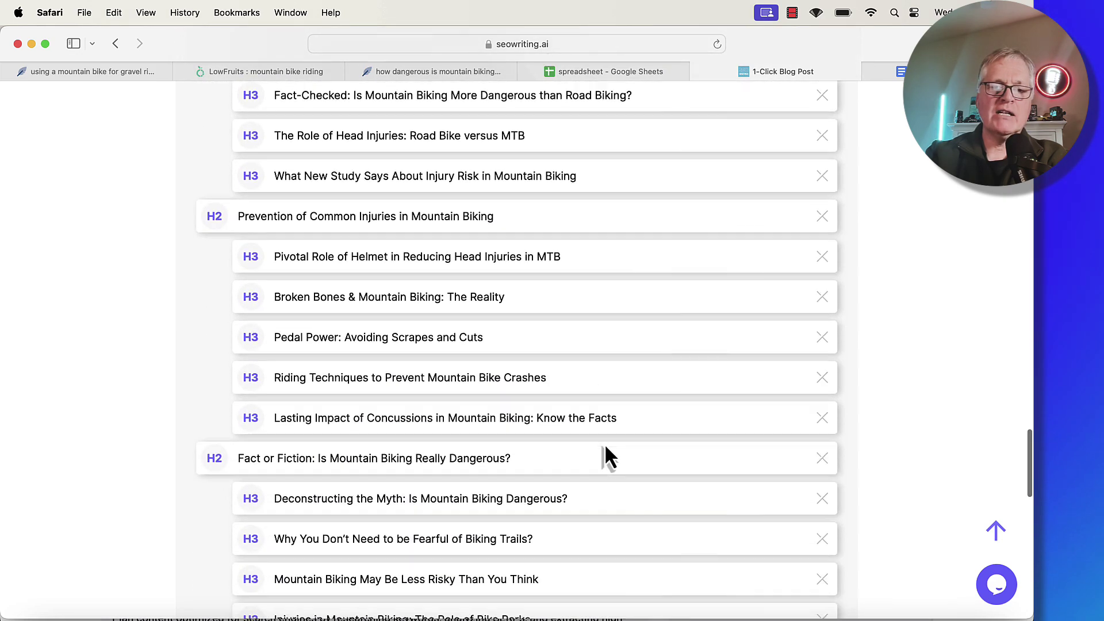
scroll(605, 455, "down", 4)
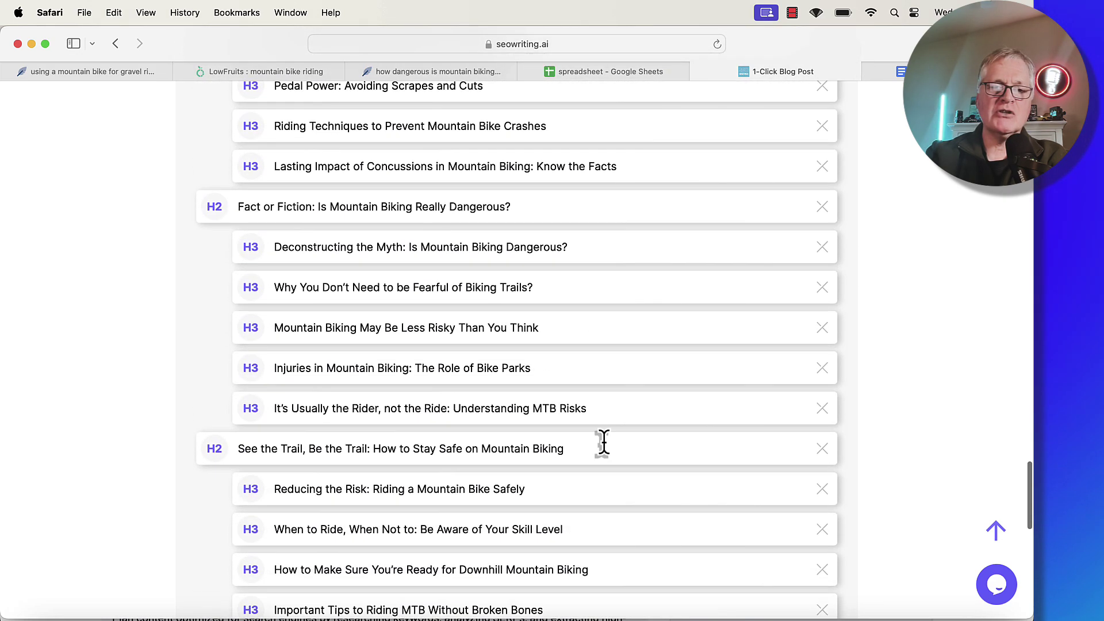
scroll(604, 446, "down", 2)
scroll(604, 446, "up", 15)
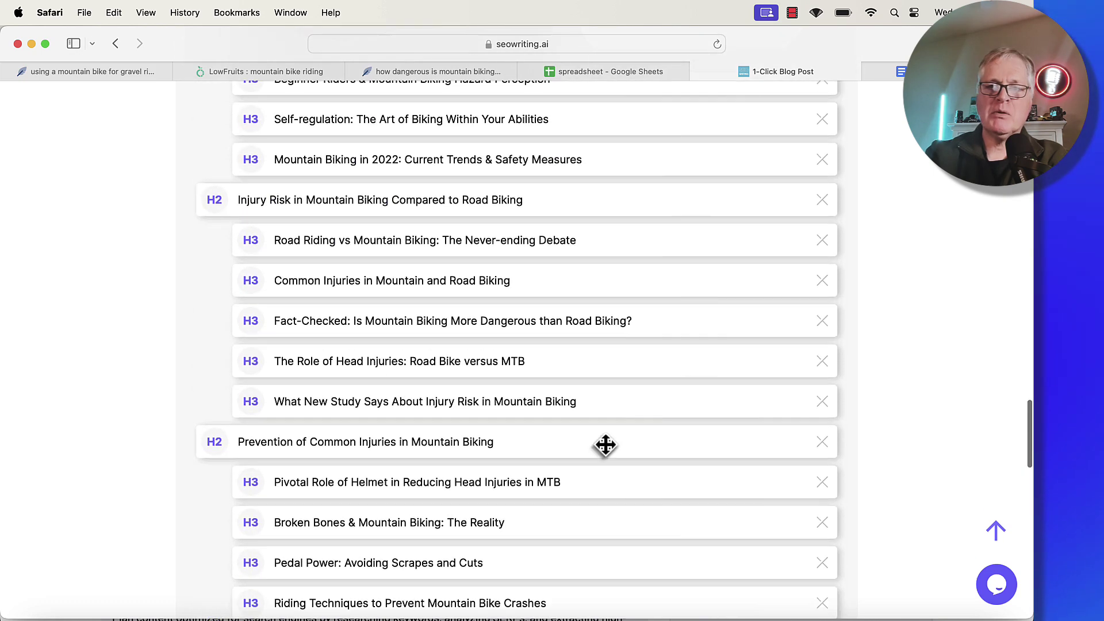
scroll(605, 445, "up", 12)
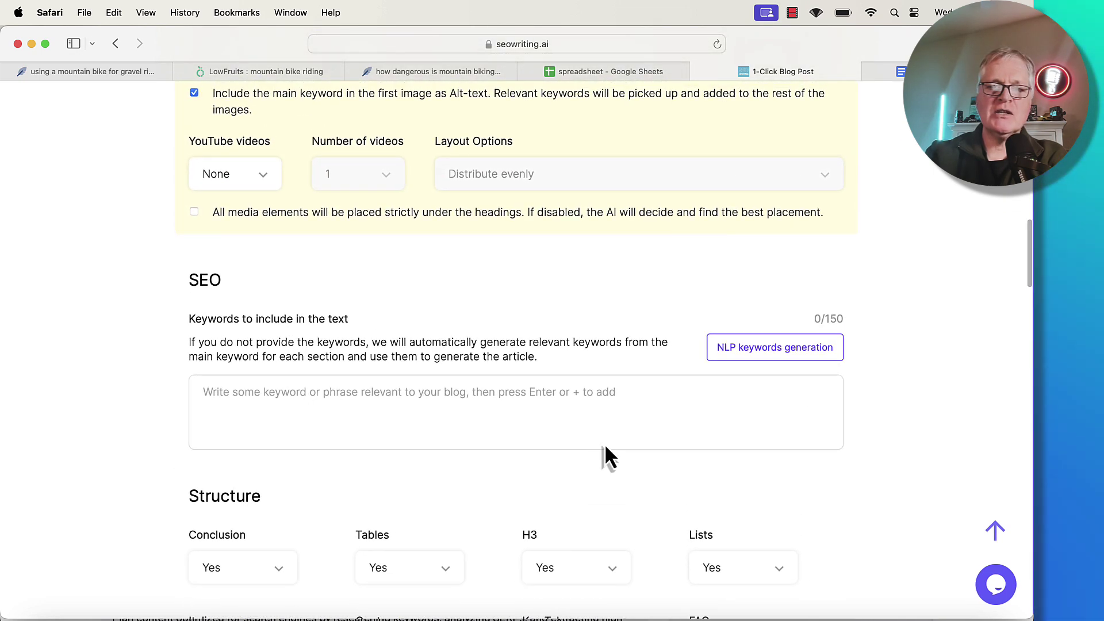
Look over the Core Settings, Media Hub and Structure sections, then go back to the NeuronWriter editor.
scroll(605, 448, "up", 10)
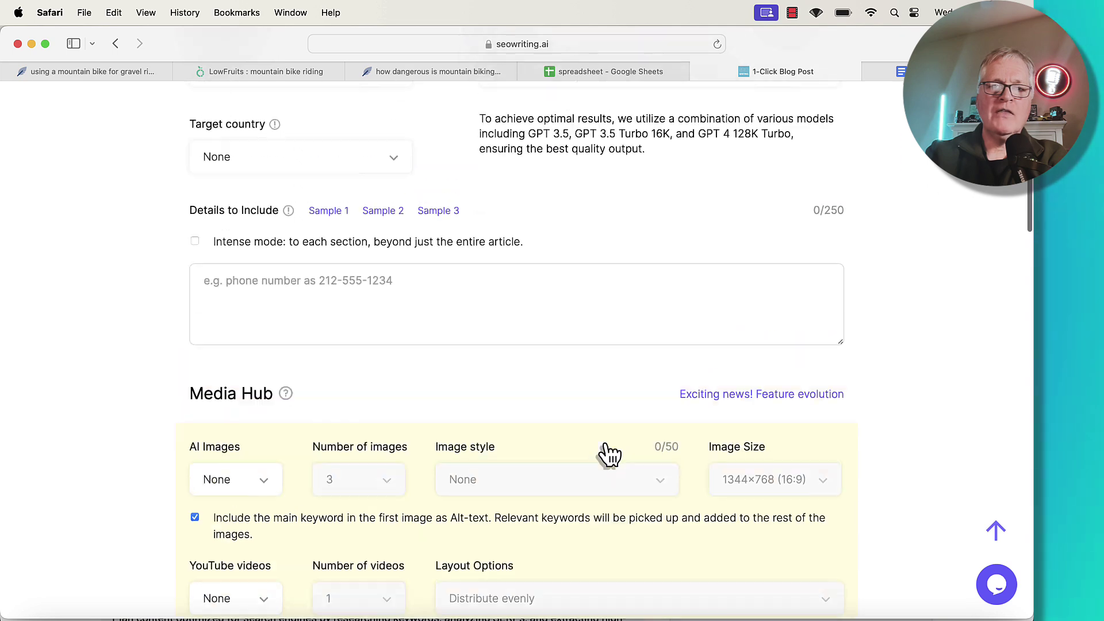
scroll(605, 455, "down", 15)
scroll(606, 447, "down", 5)
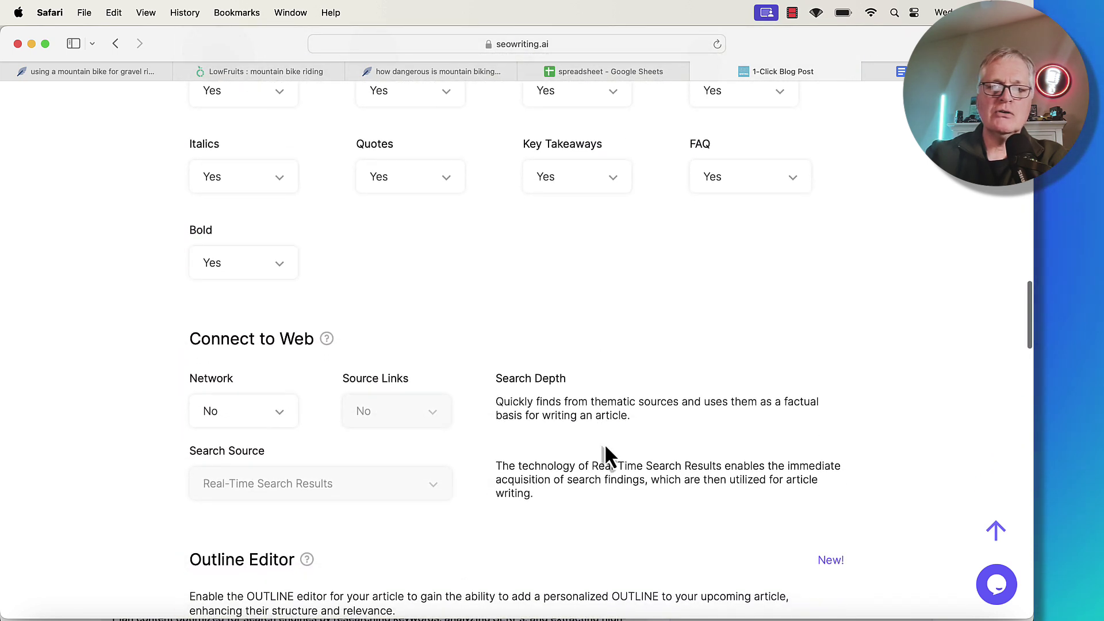
scroll(605, 448, "up", 1)
scroll(605, 447, "up", 7)
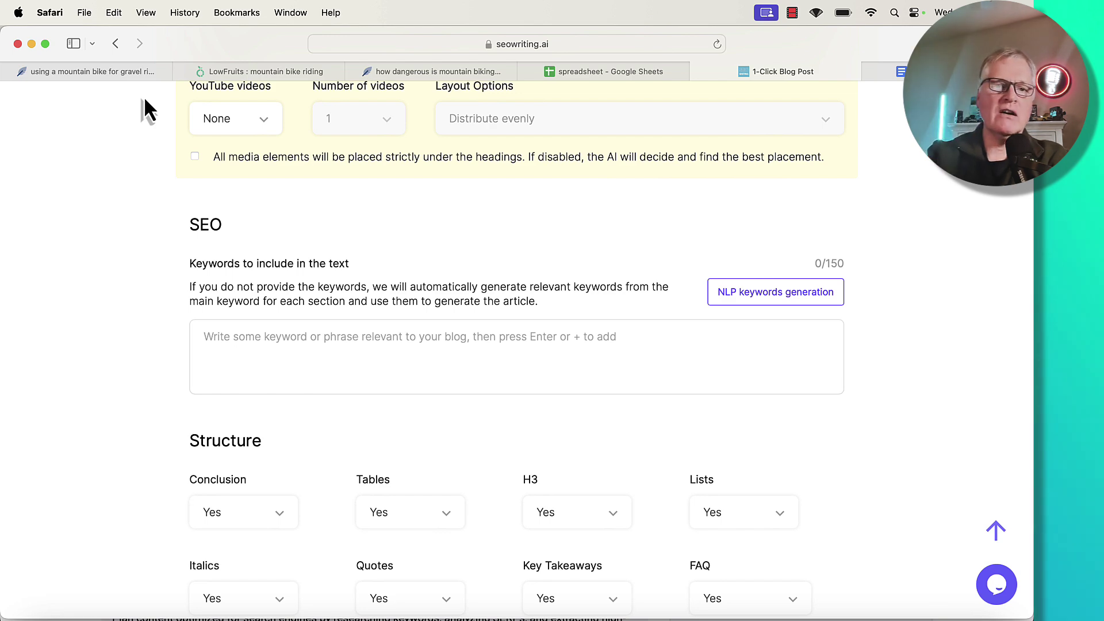
left_click(386, 74)
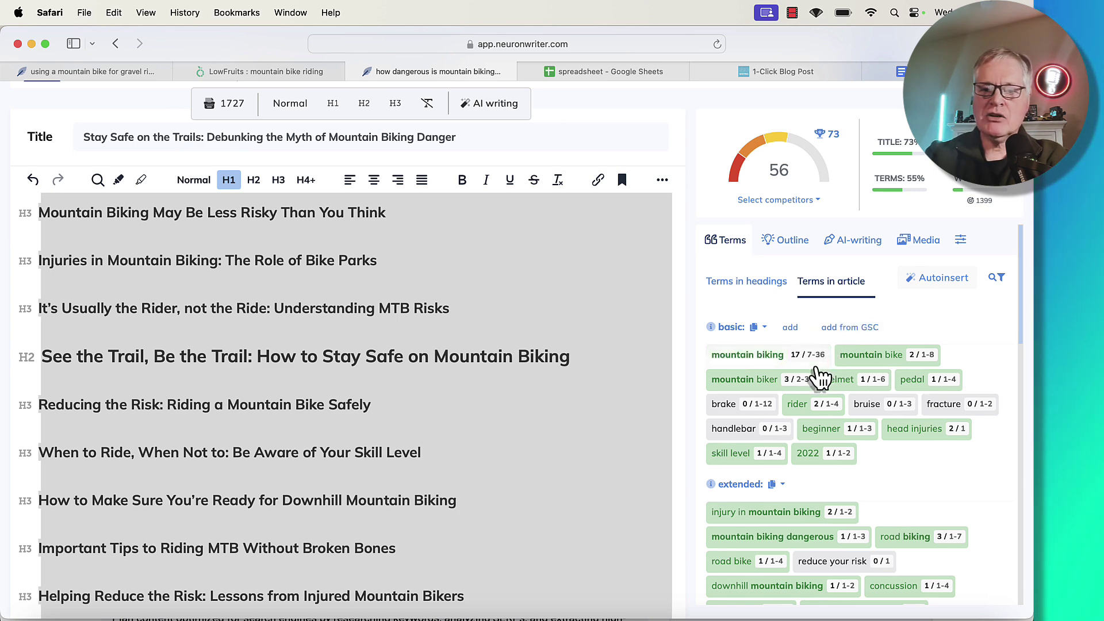
Copy all visible suggested terms from the Terms panel as a plain list of terms.
scroll(820, 377, "down", 8)
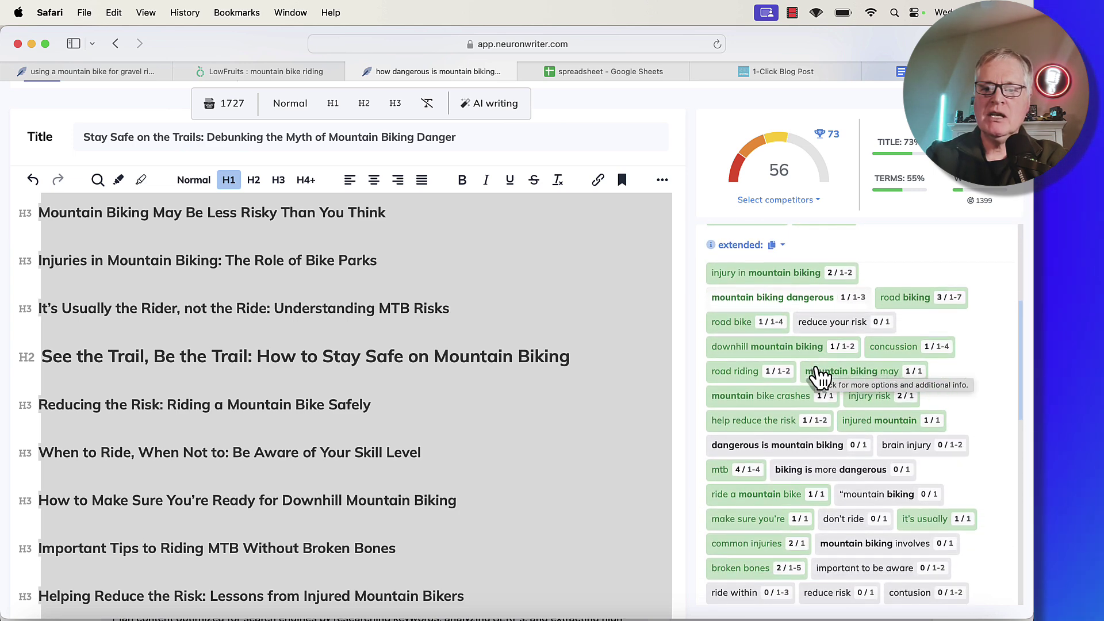
scroll(820, 377, "down", 9)
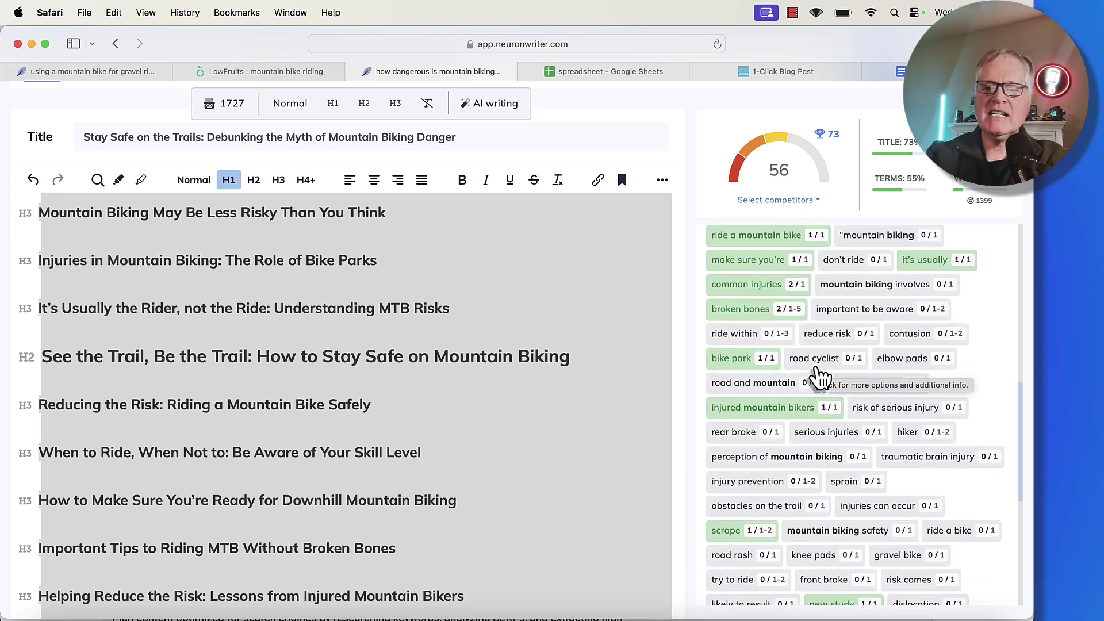
scroll(820, 377, "down", 14)
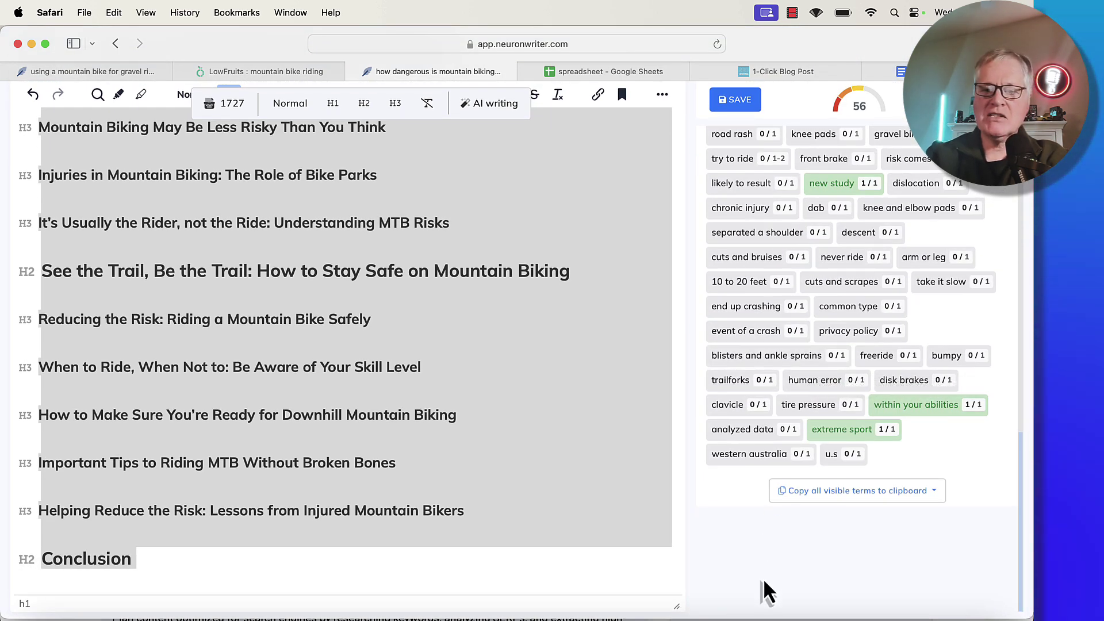
left_click(866, 496)
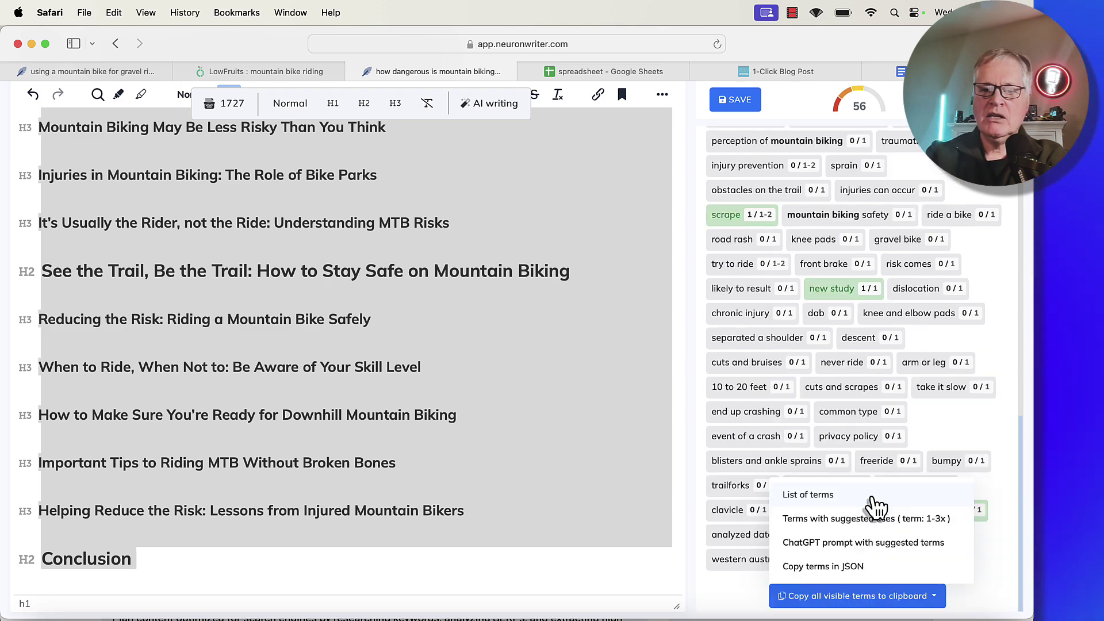
left_click(831, 498)
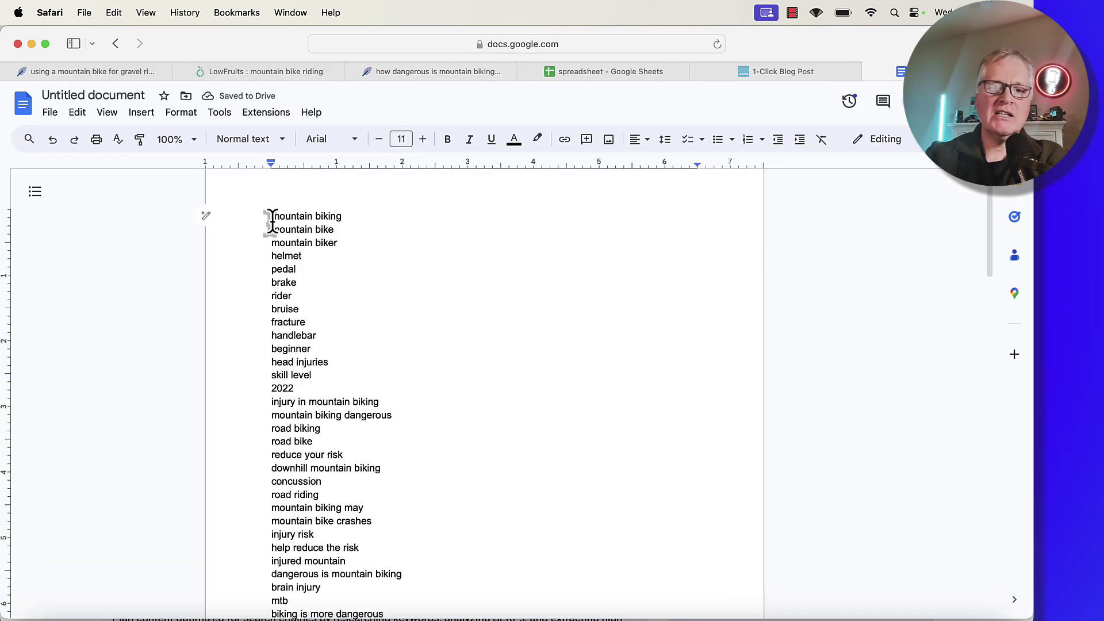
Copy the full mountain biking term list from the Google Doc and return to the 1-Click Blog Post form.
left_click_drag(271, 221, 322, 618)
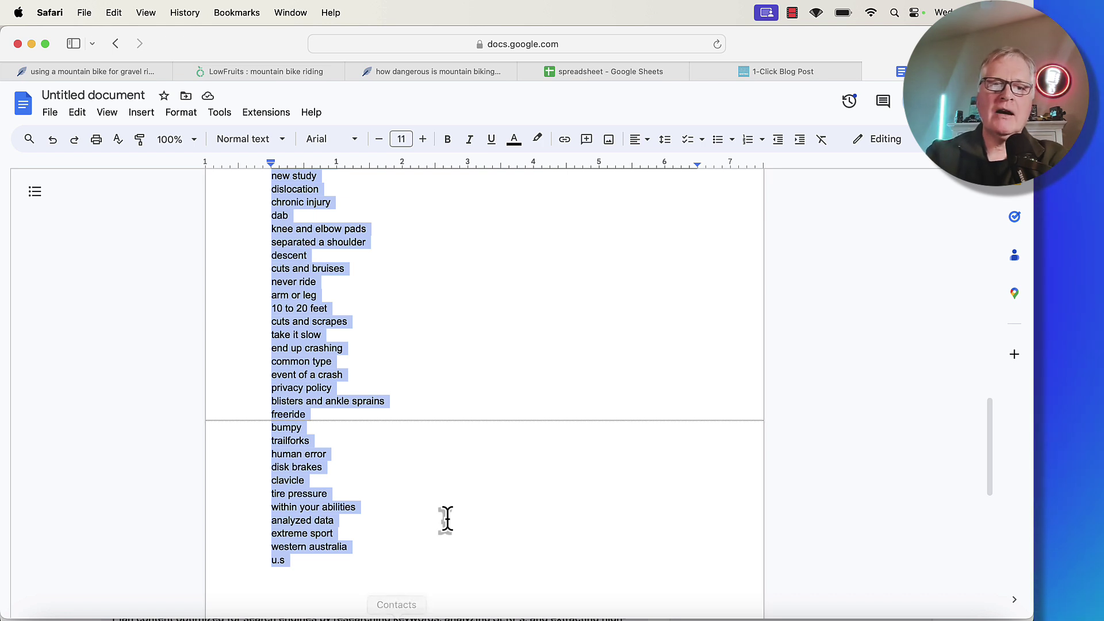
left_click(800, 73)
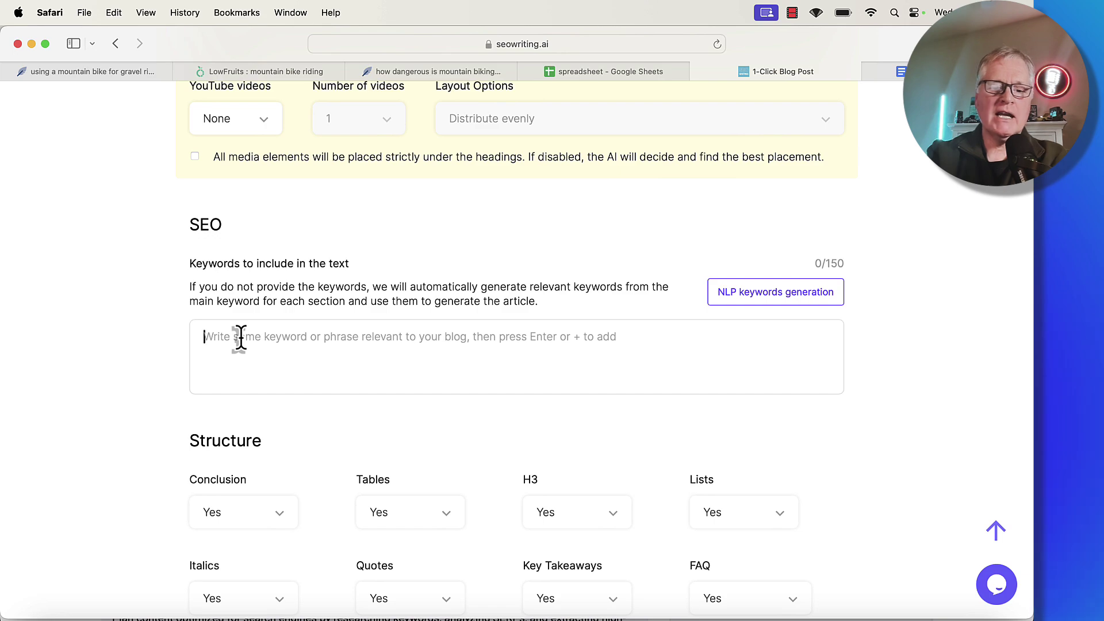
Paste the mountain biking term list into the 'Keywords to include in the text' field.
key("super+v")
scroll(240, 337, "up", 20)
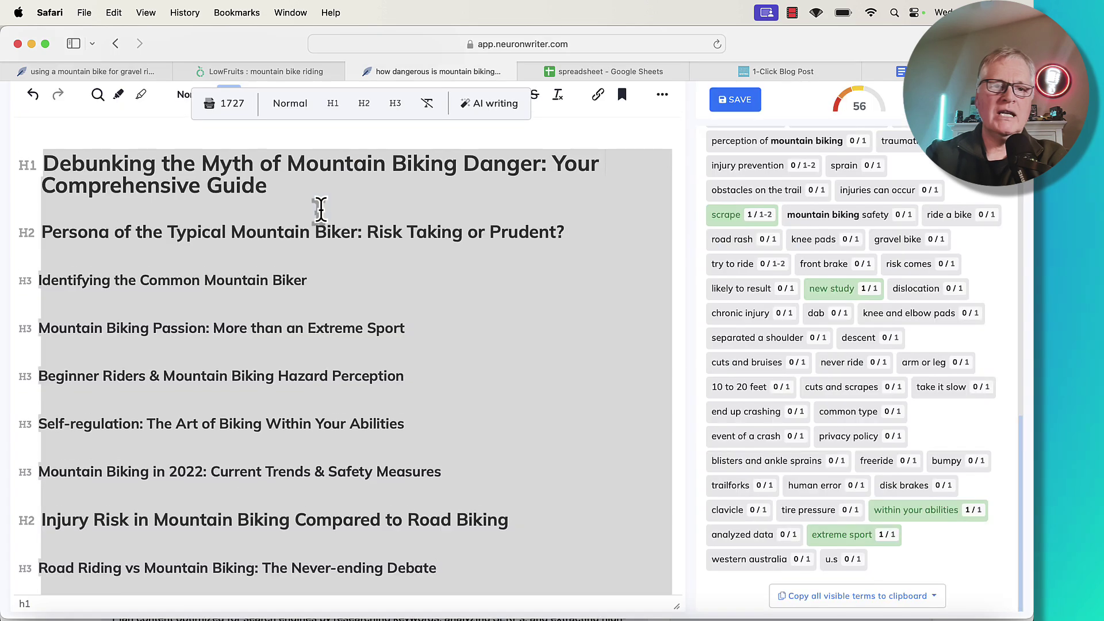
scroll(321, 209, "up", 3)
Copy 'how dangerous is mountain biking' from the NeuronWriter article and paste it as the post title.
left_click(318, 209)
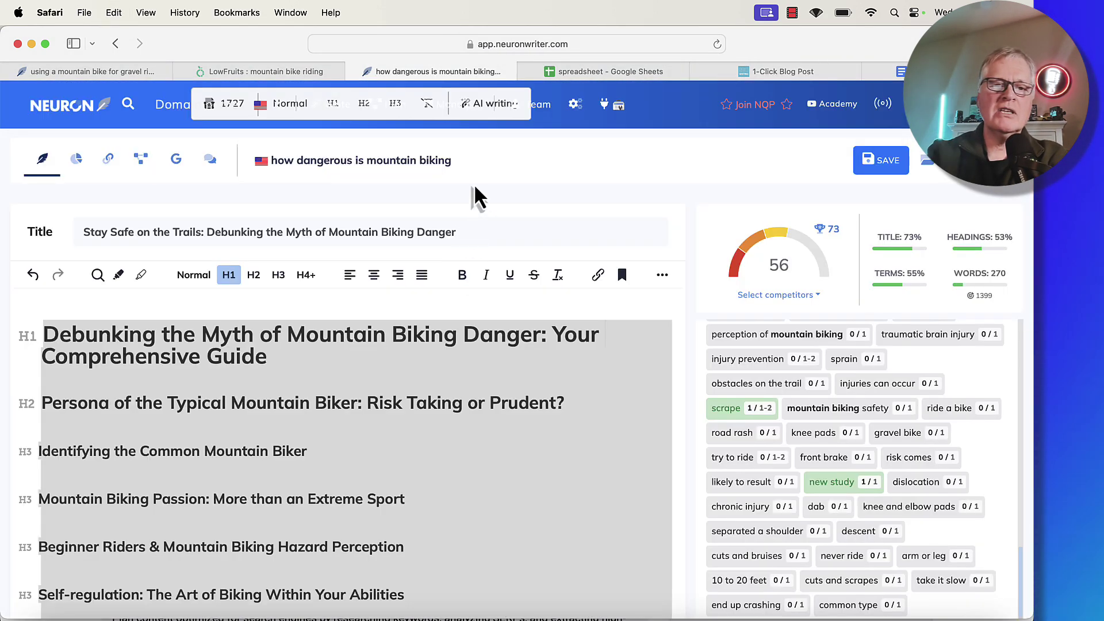
left_click_drag(453, 161, 271, 152)
left_click(781, 71)
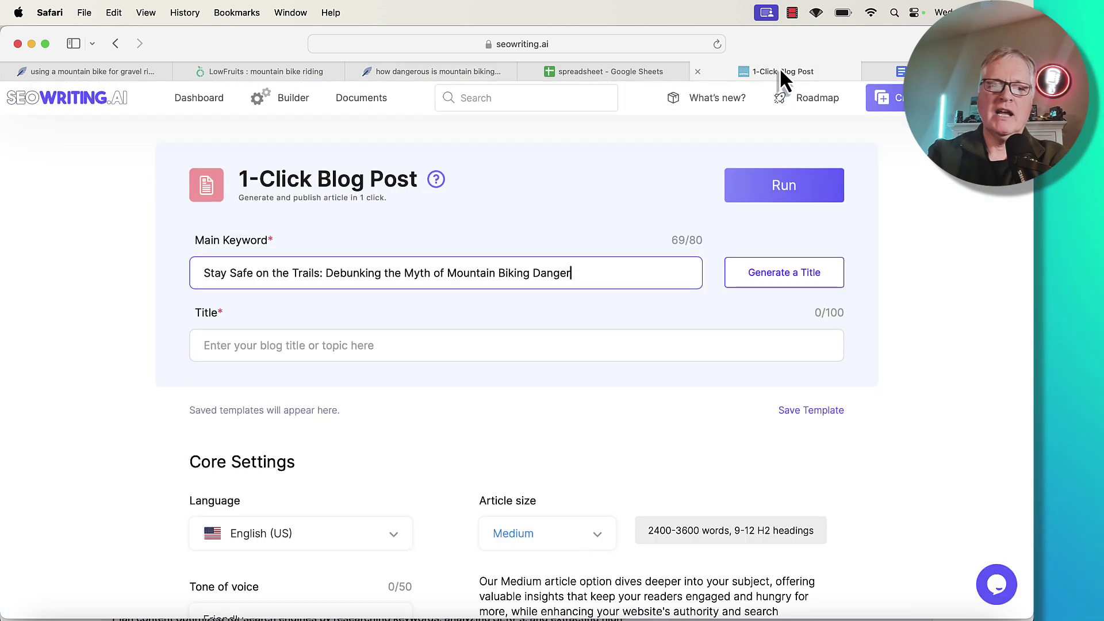
left_click(384, 339)
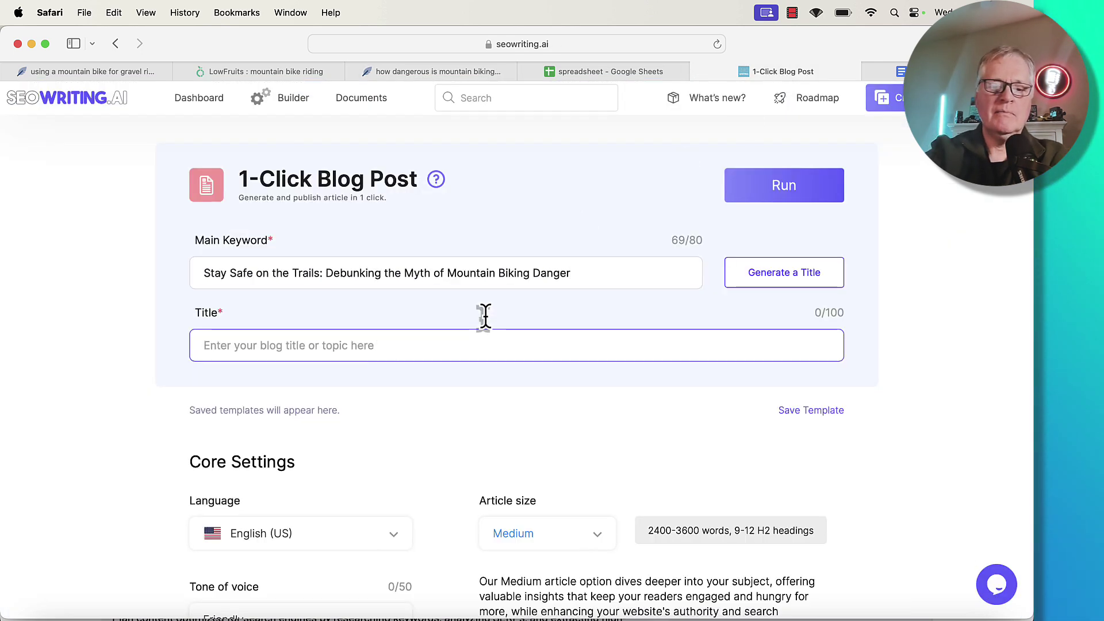
key("super+v")
Set the point of view to Third person and the target country to United States.
scroll(554, 297, "down", 8)
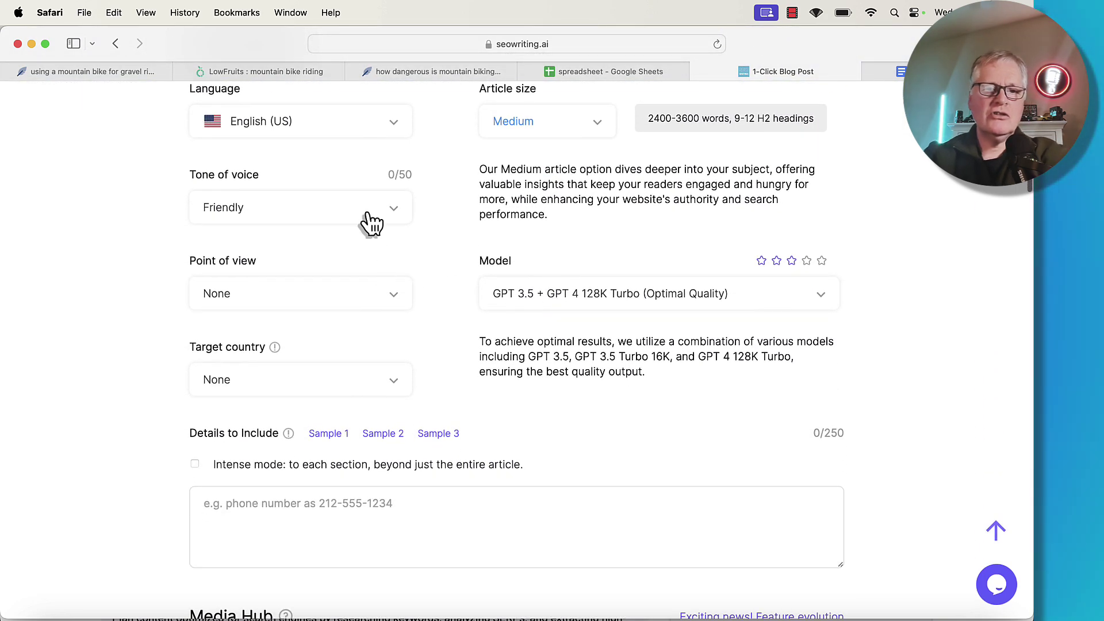
left_click(402, 297)
left_click(321, 472)
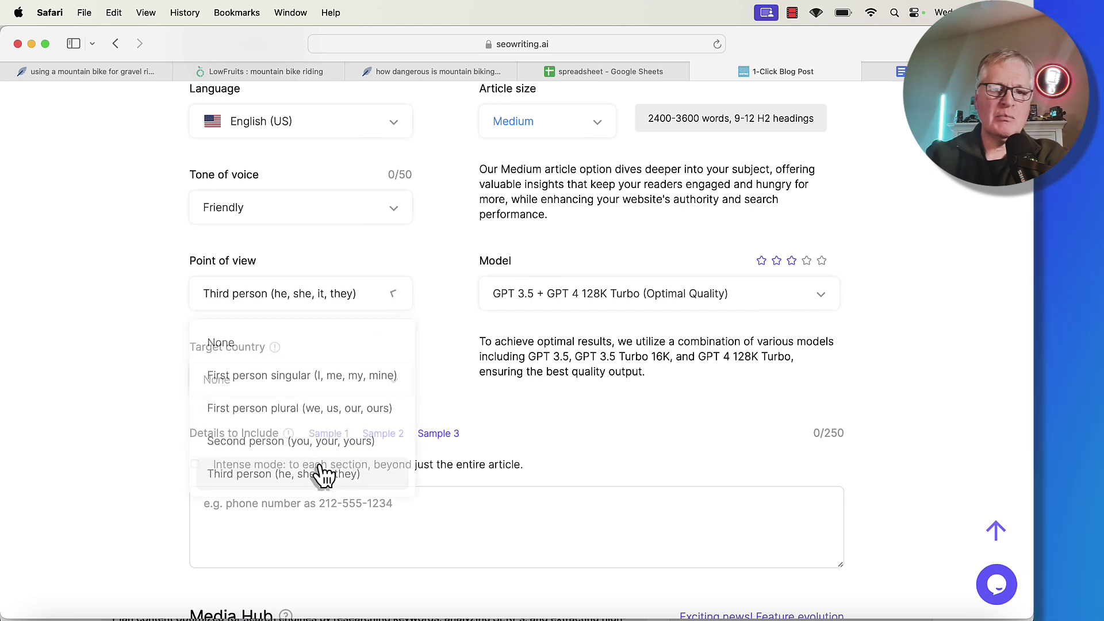
scroll(419, 322, "down", 3)
left_click(395, 297)
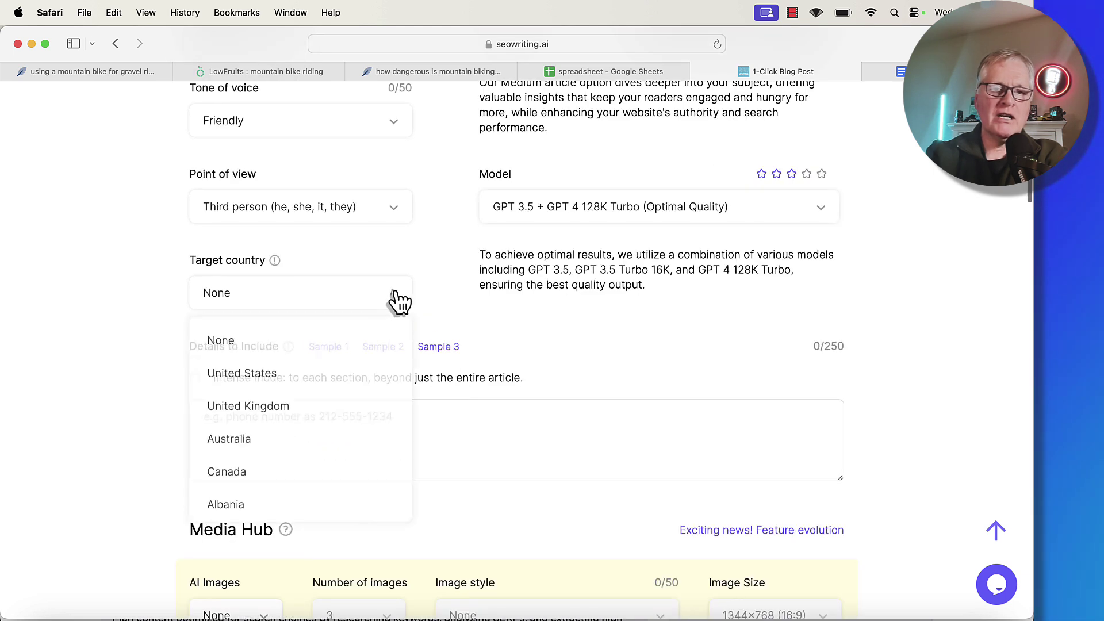
left_click(342, 379)
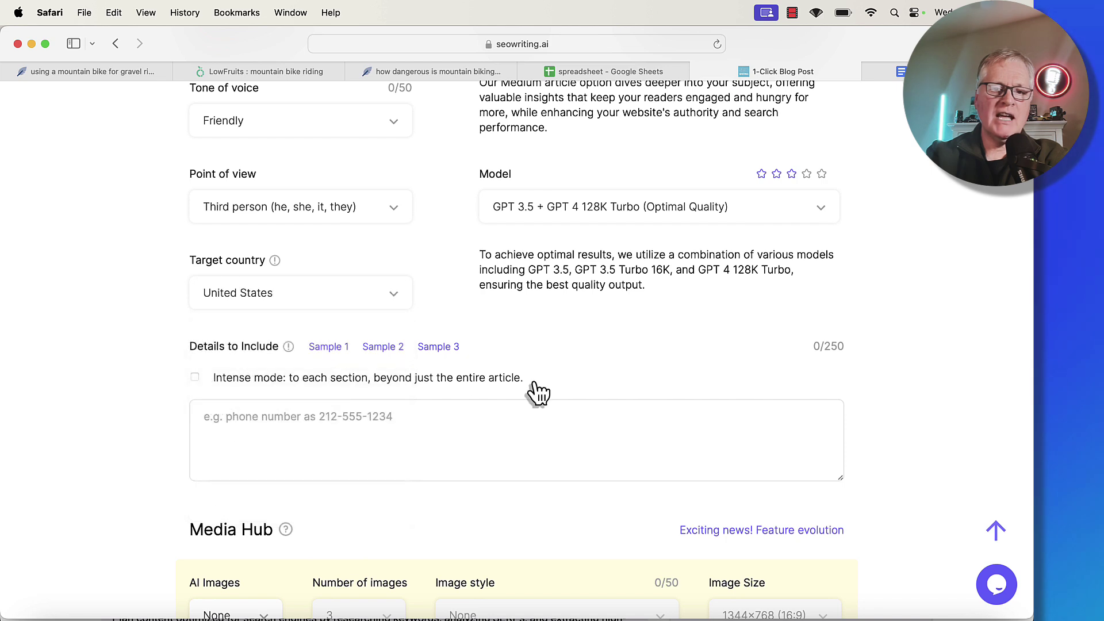
Set Quotes to No so the article includes no quotes.
scroll(538, 393, "down", 6)
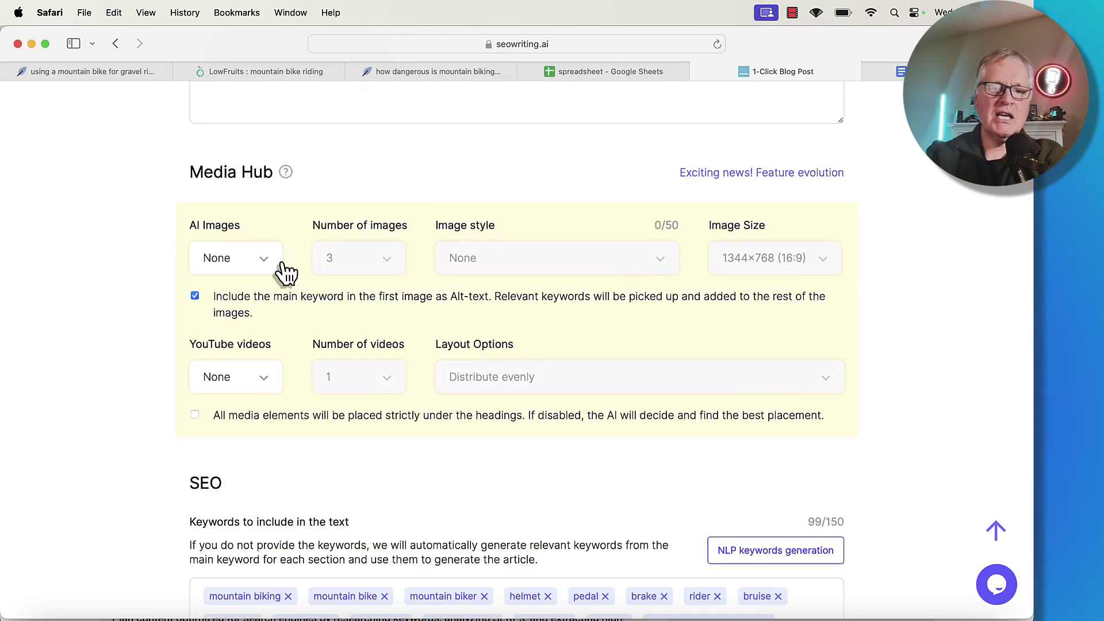
scroll(536, 403, "down", 3)
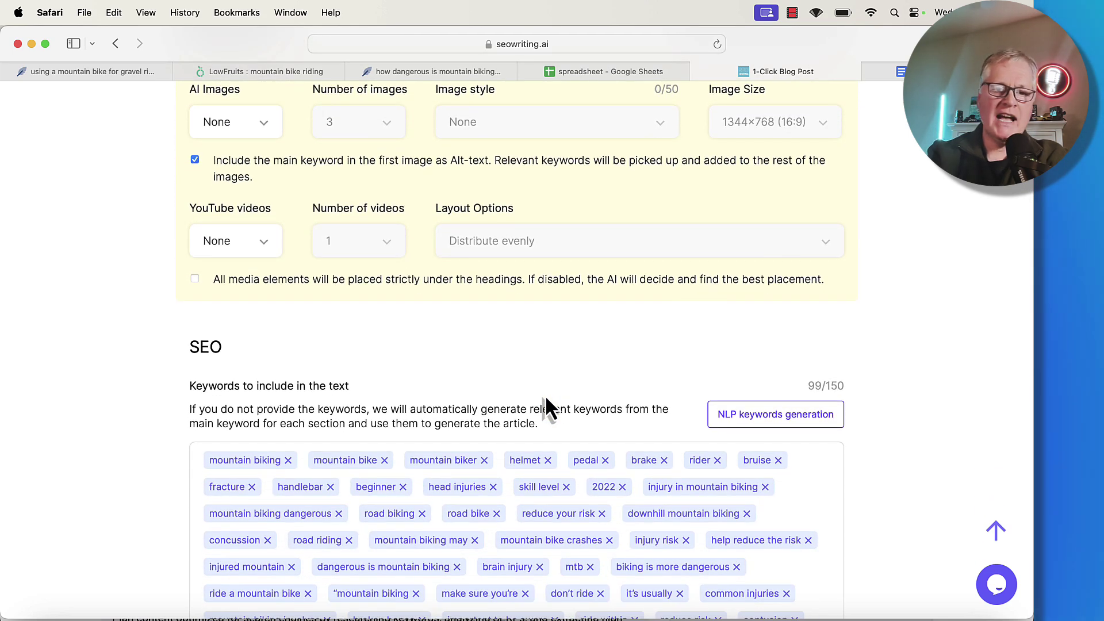
scroll(547, 407, "down", 7)
scroll(547, 399, "down", 7)
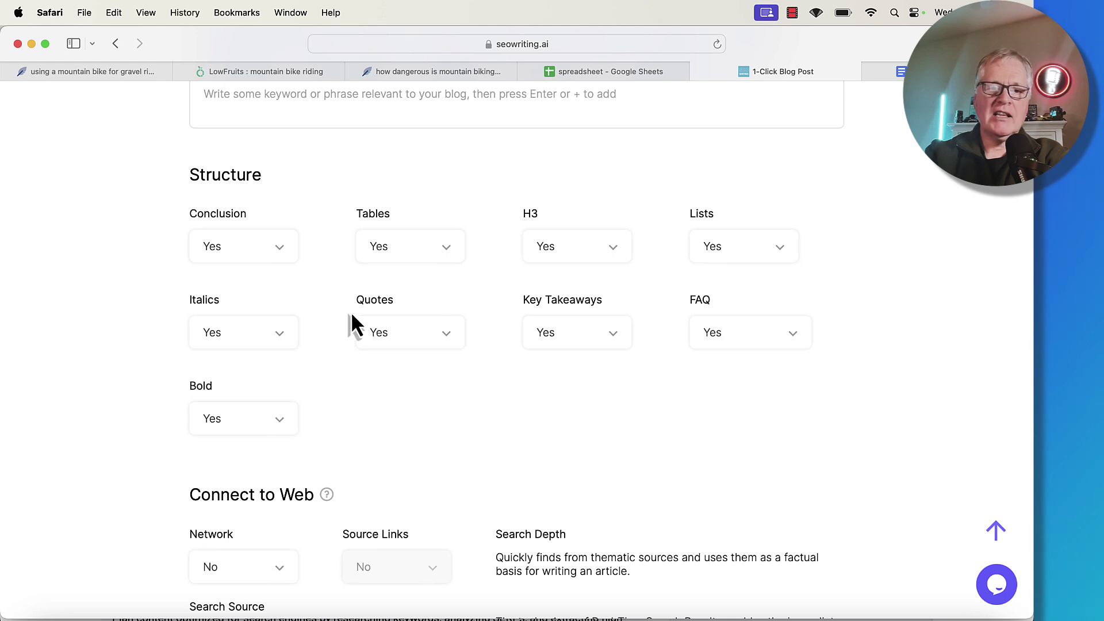
left_click(458, 345)
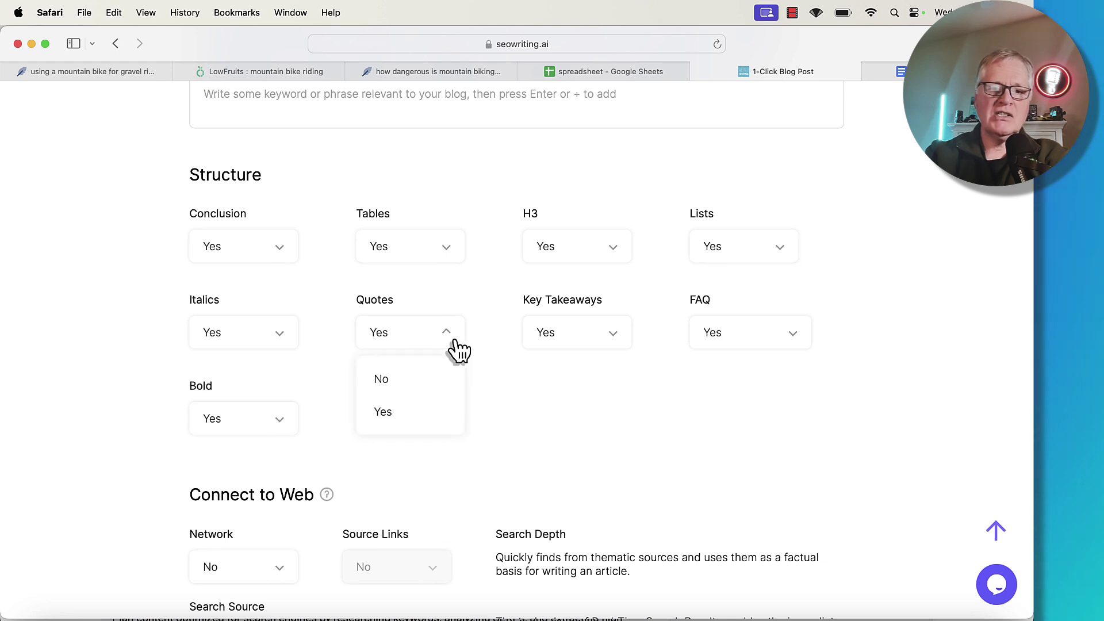
left_click(438, 378)
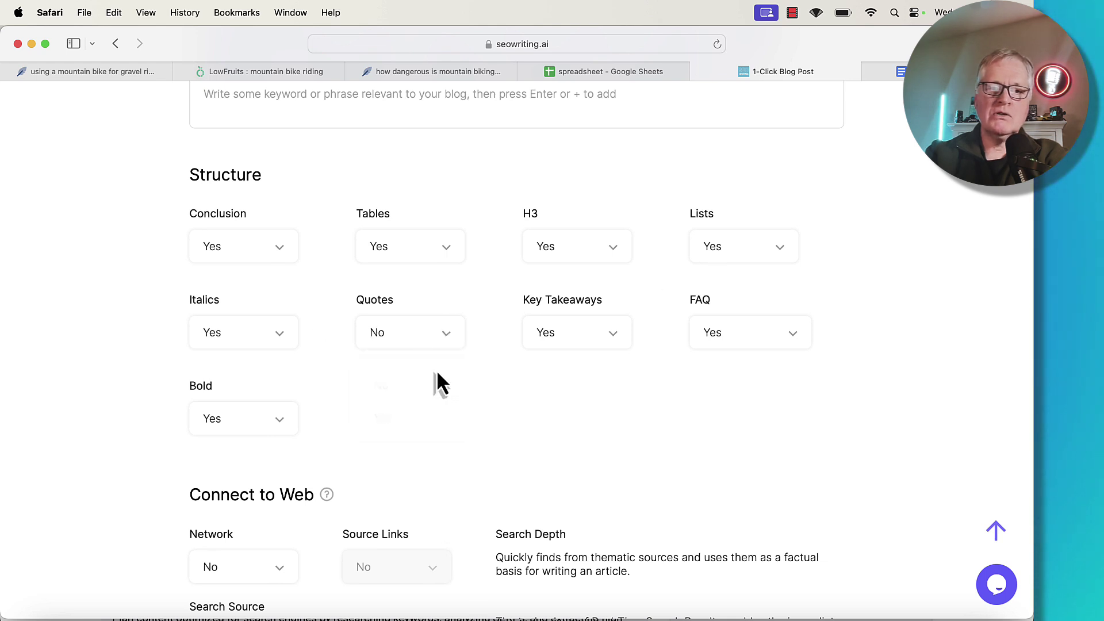
Open the FAQ options and set Network to Yes for real-time web research.
left_click(797, 343)
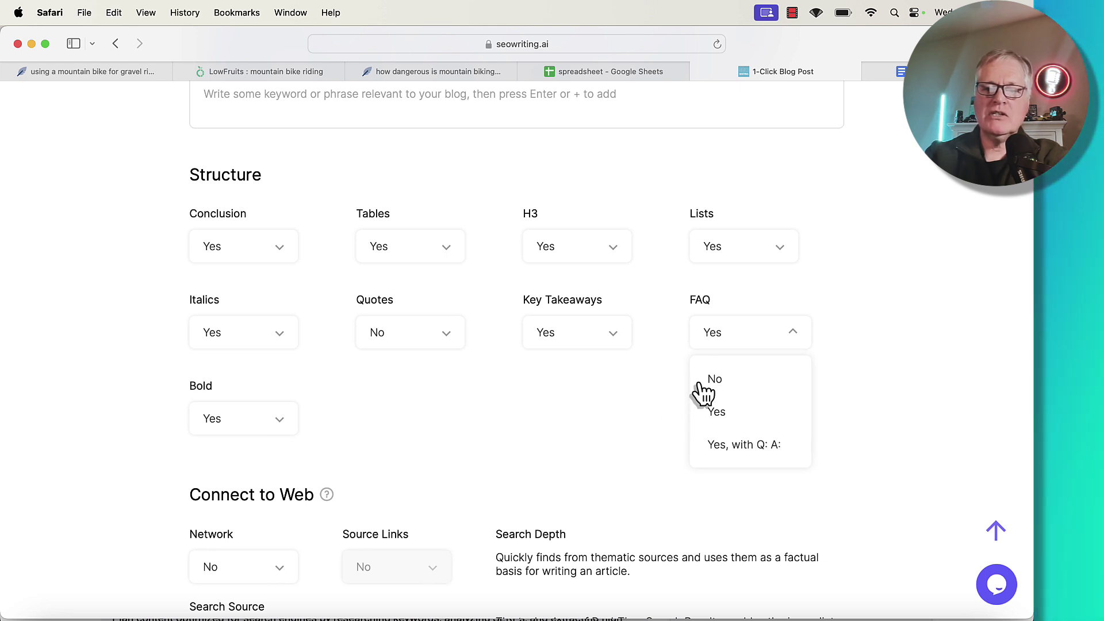
scroll(284, 310, "down", 5)
left_click(282, 302)
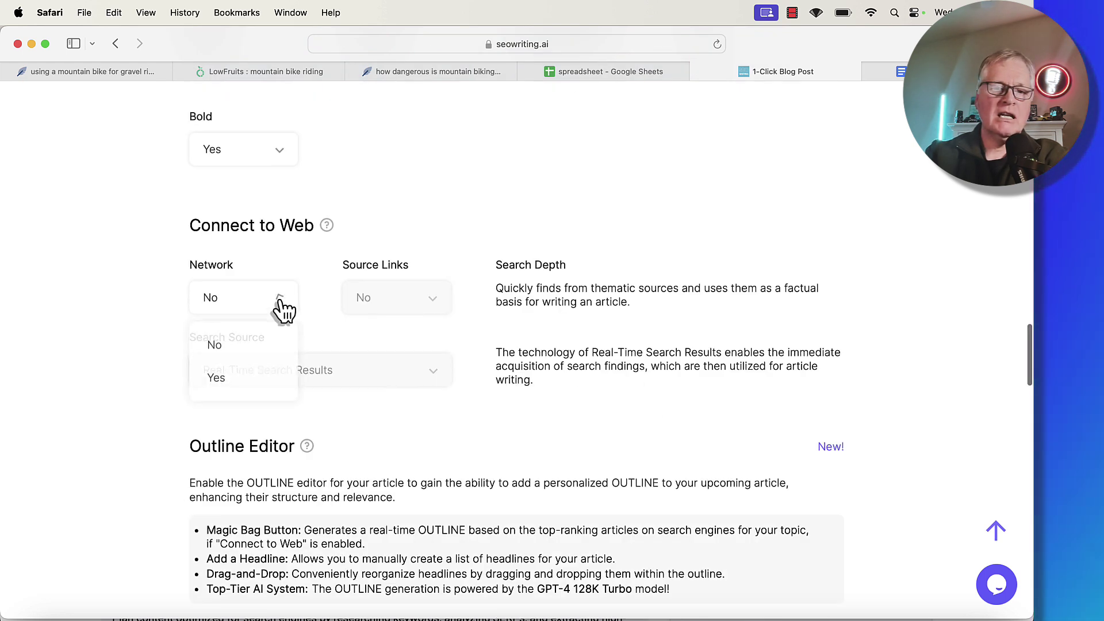
left_click(242, 381)
scroll(599, 374, "down", 2)
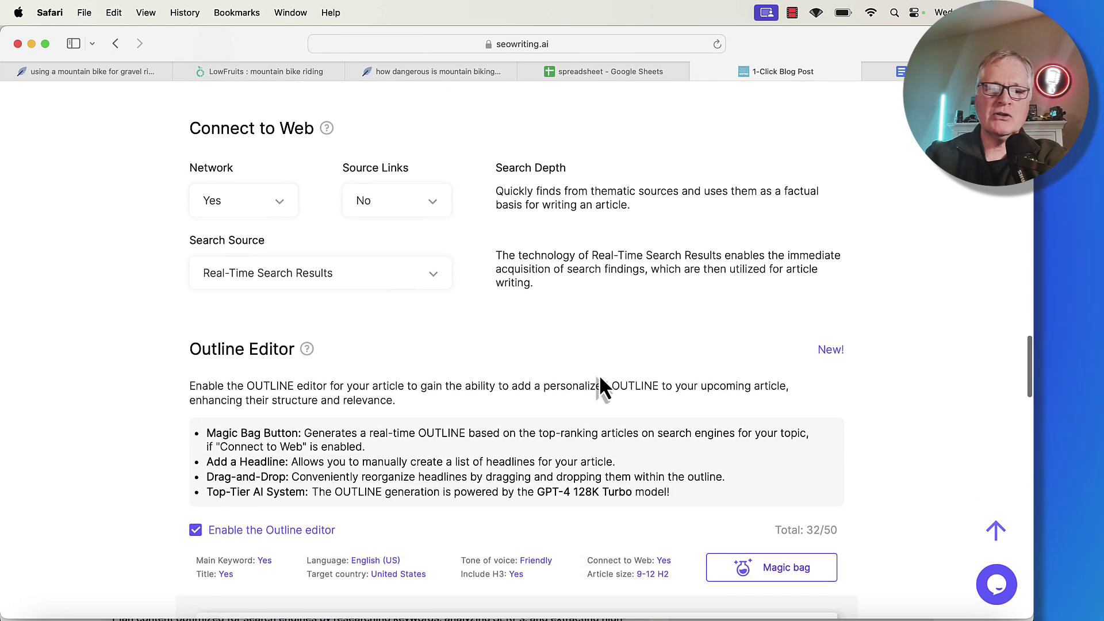
scroll(600, 380, "down", 15)
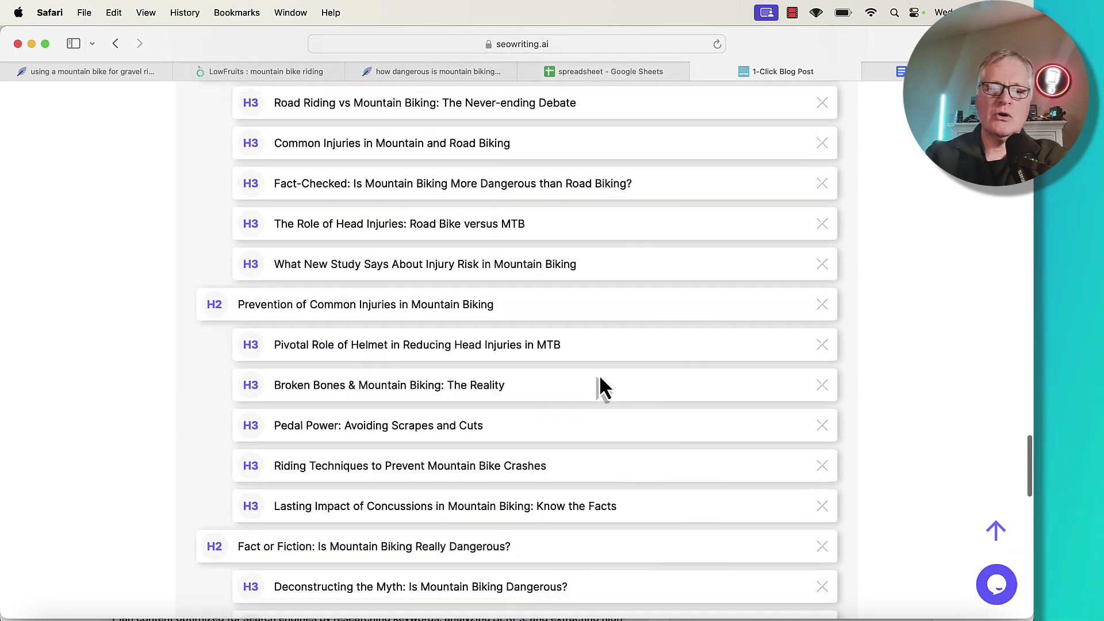
scroll(599, 375, "down", 15)
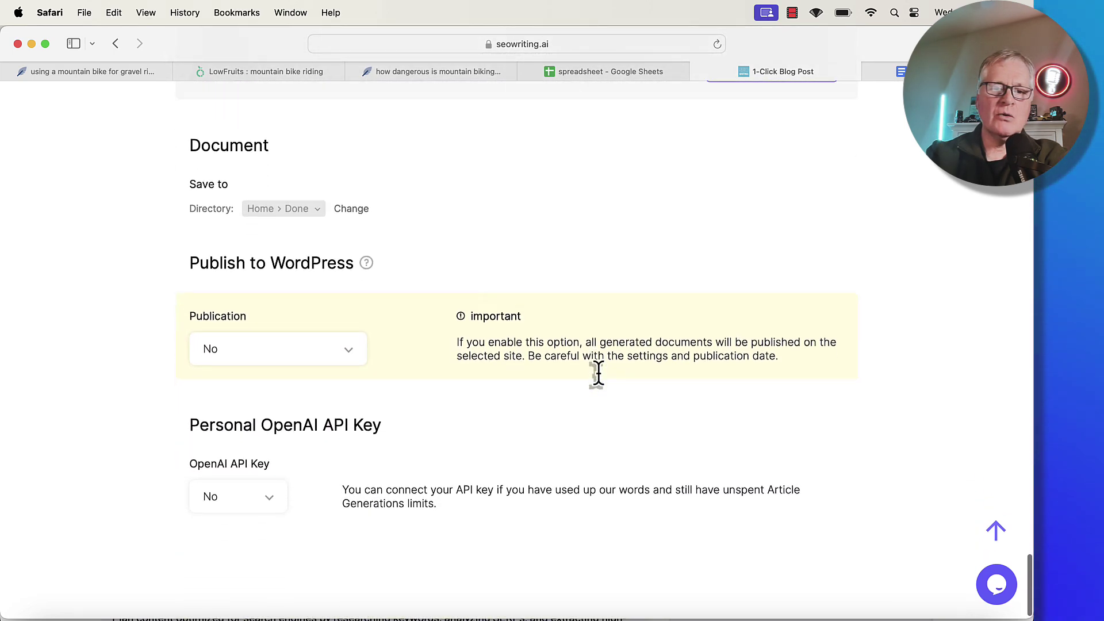
scroll(600, 374, "up", 20)
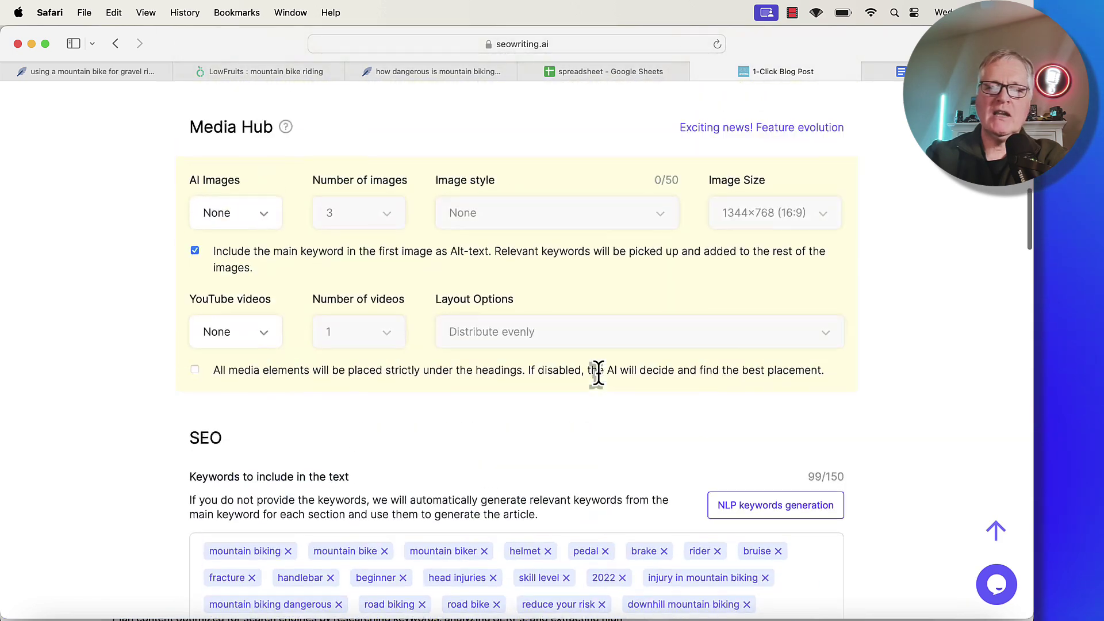
scroll(598, 373, "up", 15)
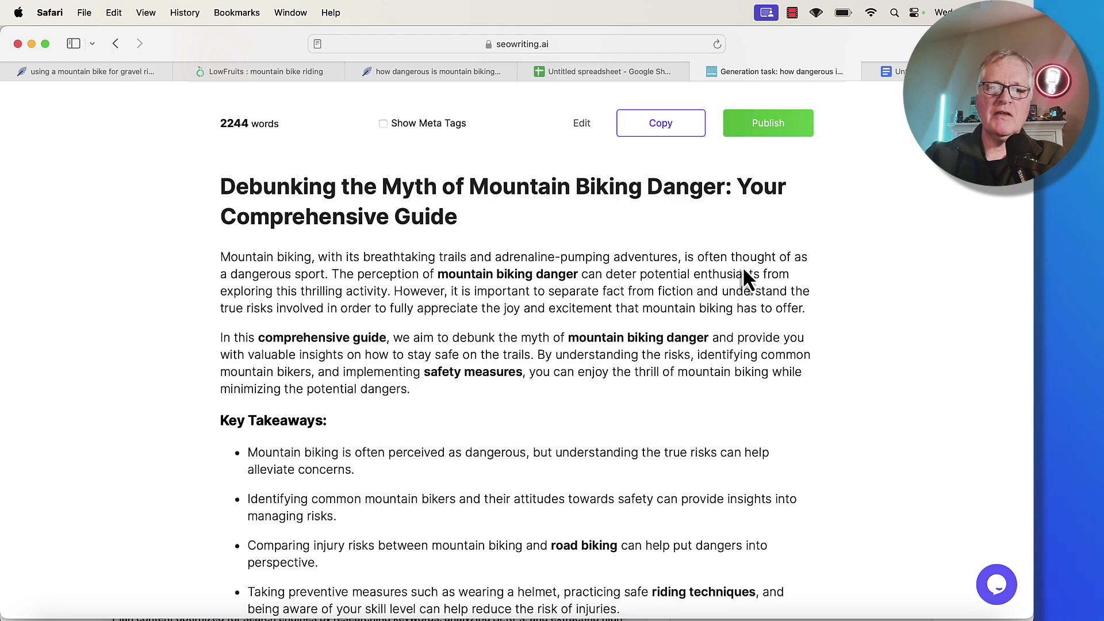
Scroll through the generated article, including its injury table with fractures at 35% and head injuries at 16%.
scroll(780, 293, "down", 5)
scroll(782, 297, "down", 20)
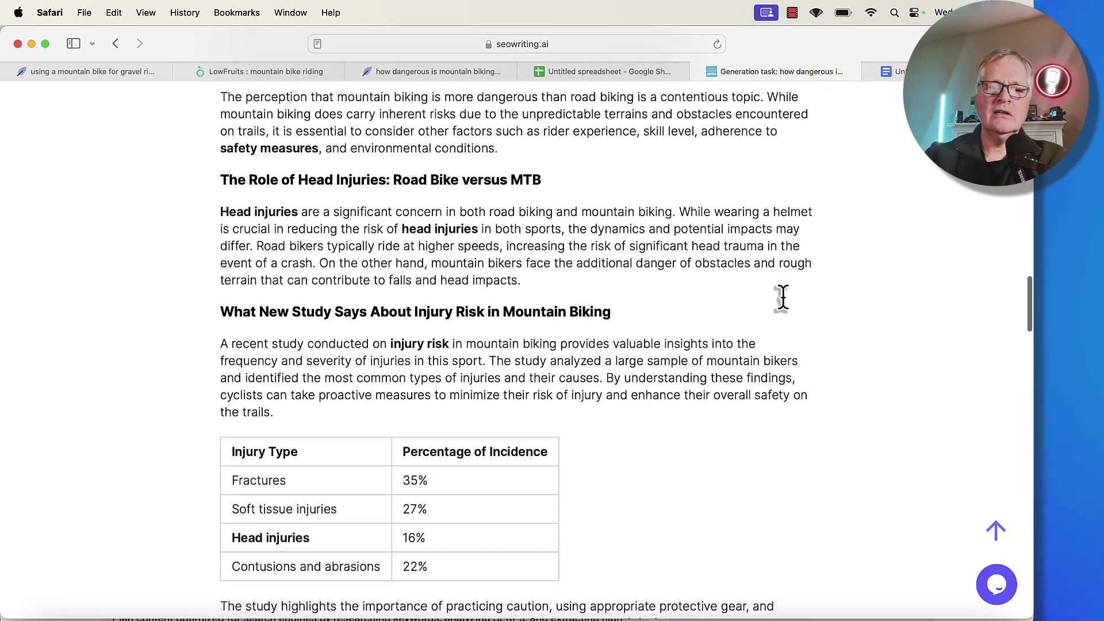
scroll(782, 297, "down", 20)
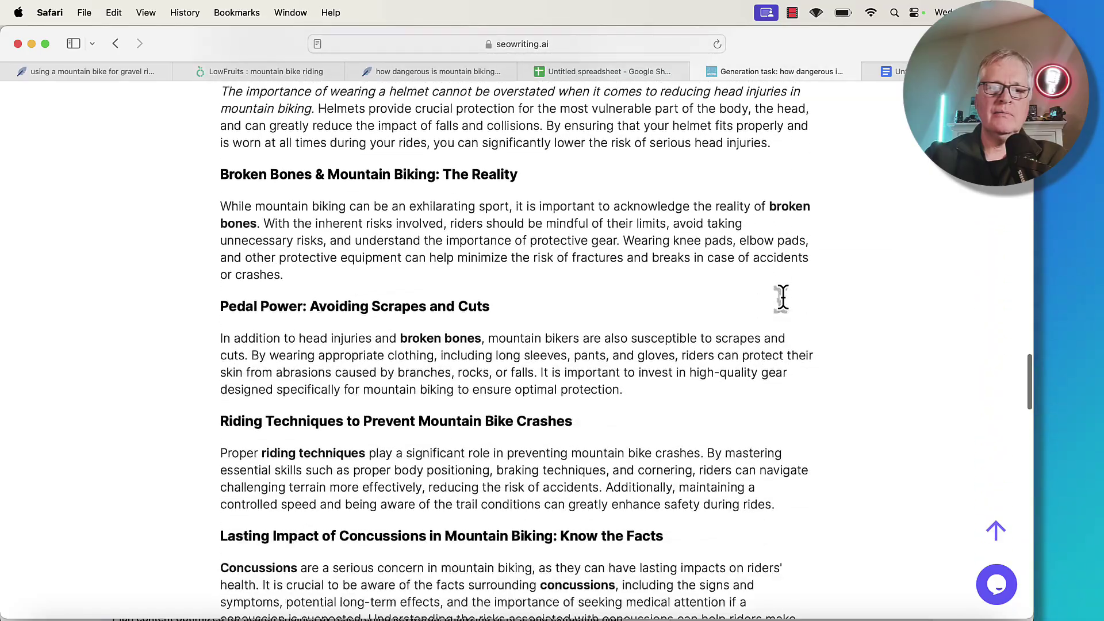
scroll(785, 298, "up", 20)
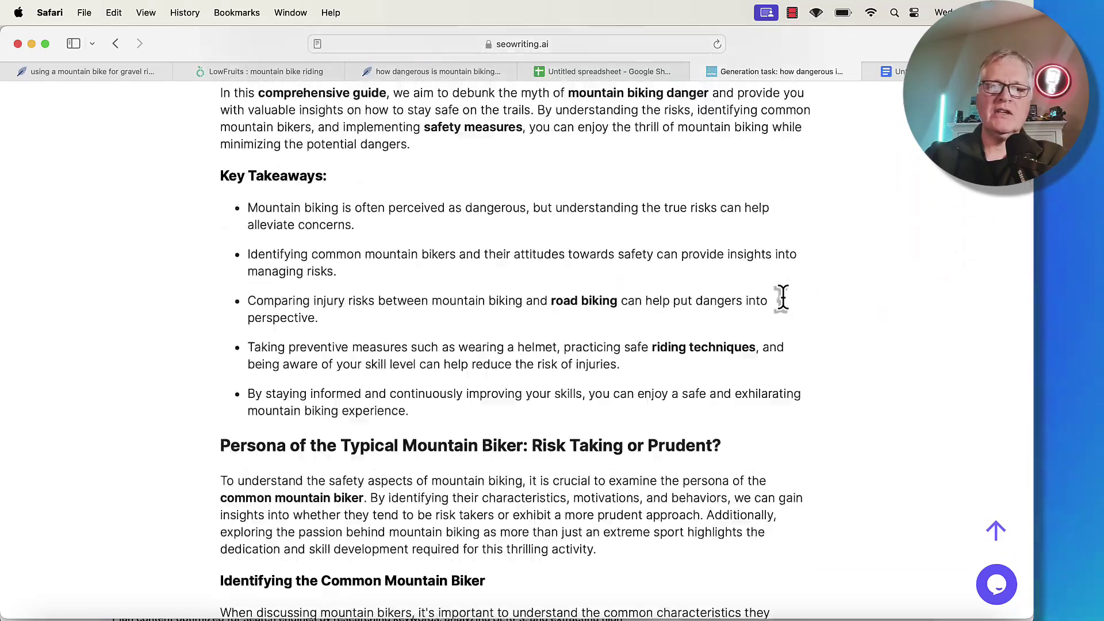
scroll(783, 299, "down", 4)
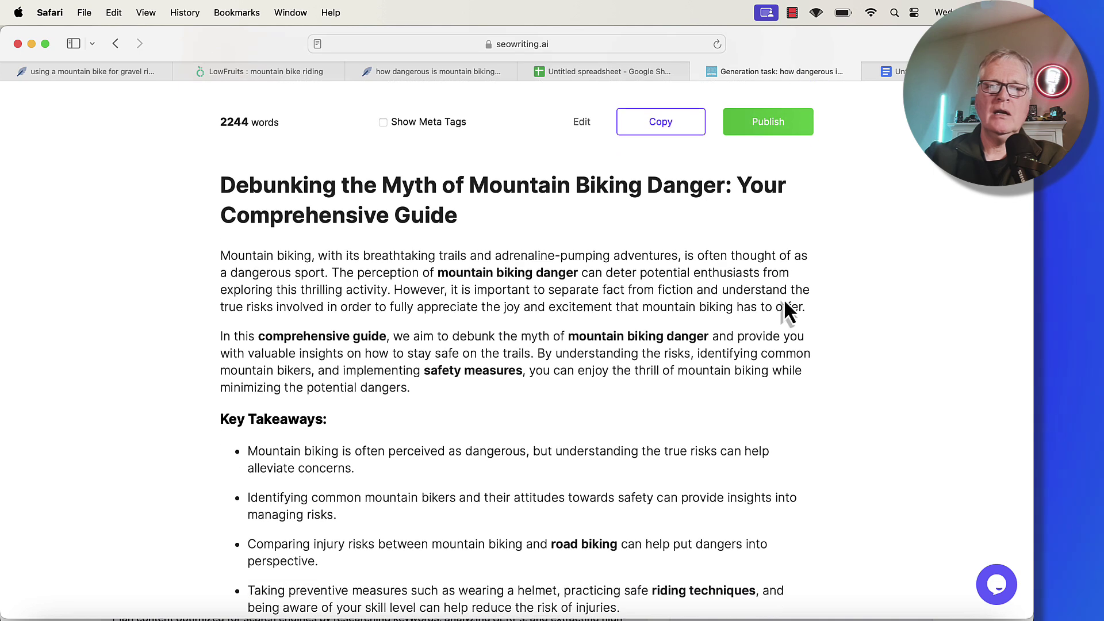
left_click(664, 129)
left_click(448, 73)
key("BackSpace")
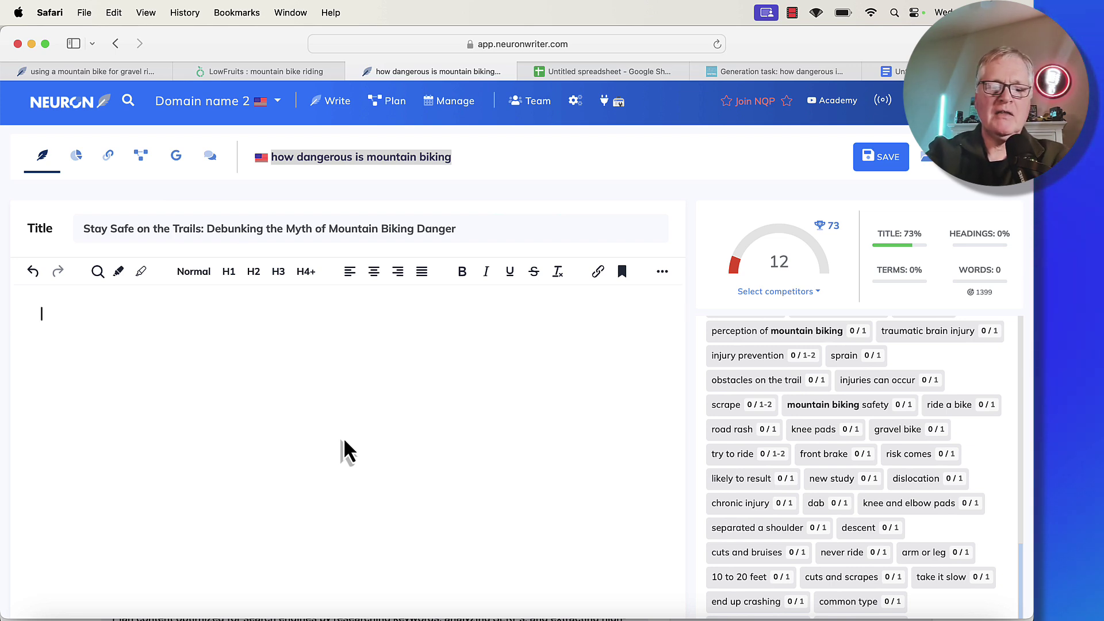
key("super+v")
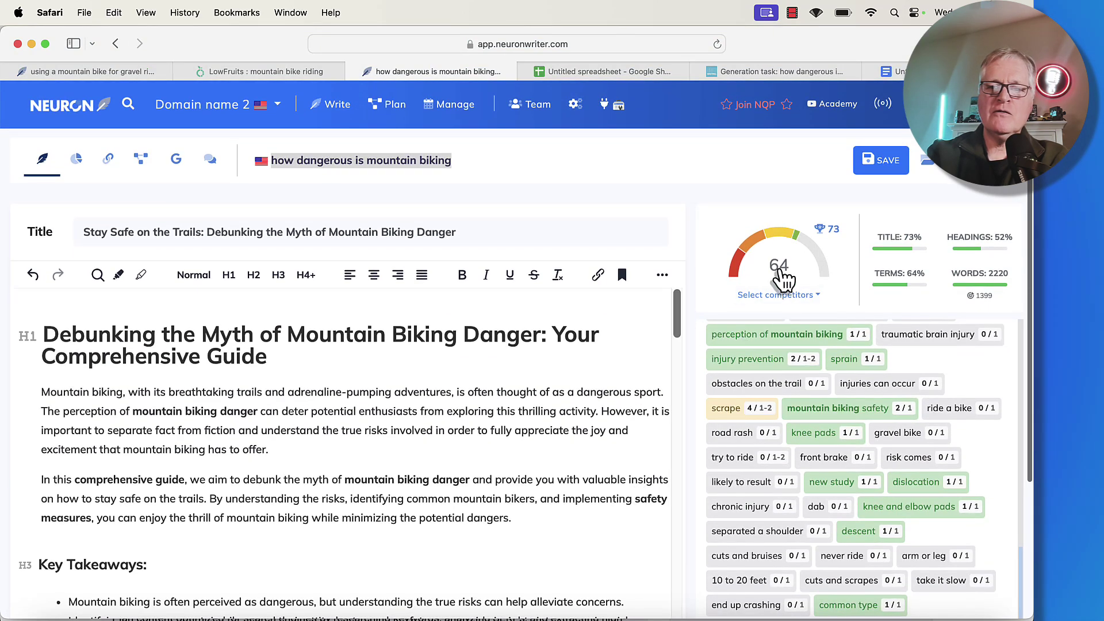
mouse_move(835, 231)
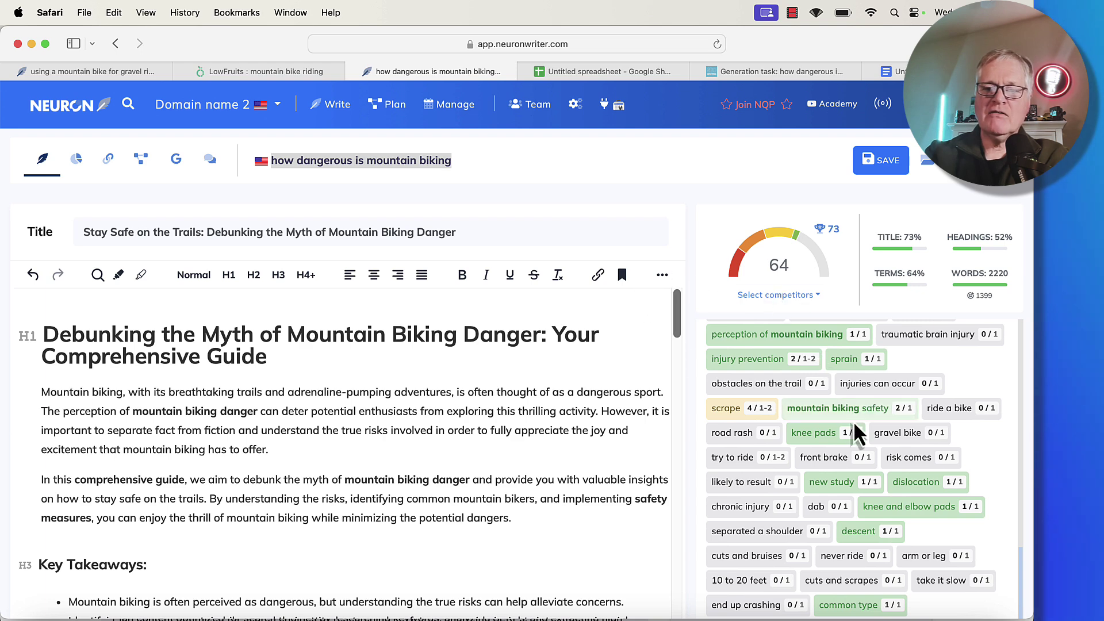
scroll(853, 432, "down", 2)
scroll(854, 433, "up", 15)
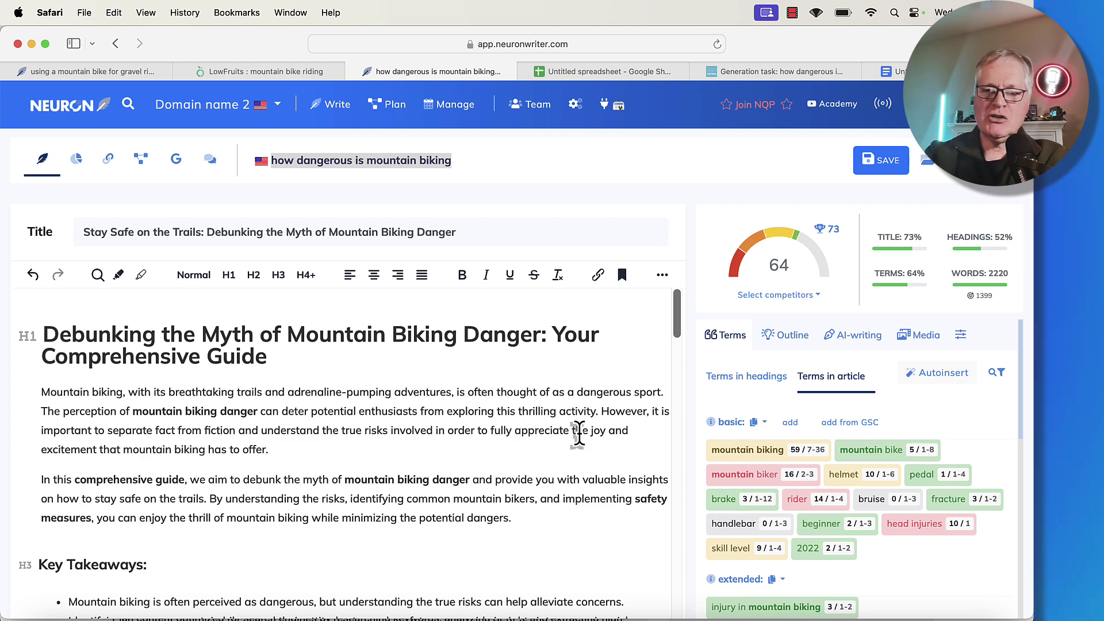
Place the cursor after the Conclusion's last sentence and open the 'FAQ with unused terms' AI template.
scroll(562, 350, "down", 1)
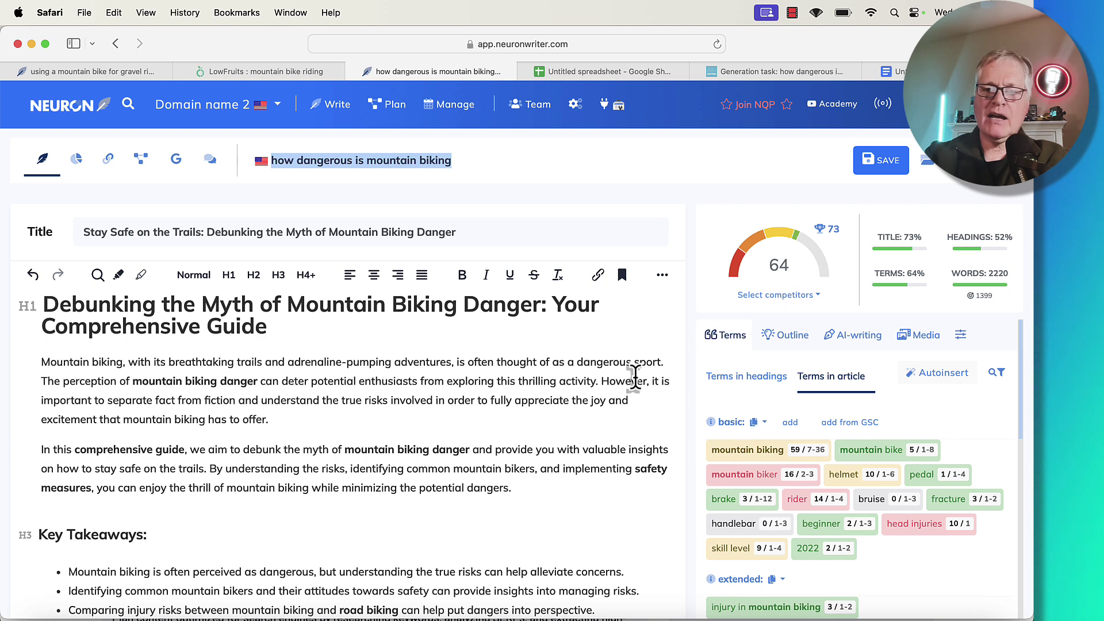
left_click(862, 339)
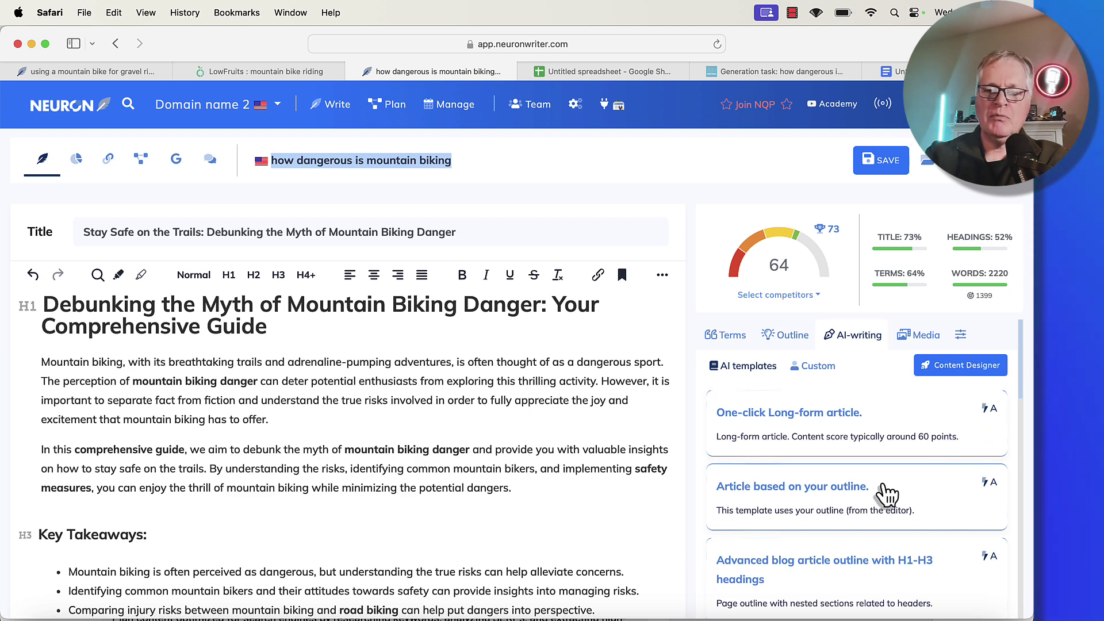
scroll(874, 509, "down", 5)
scroll(874, 509, "down", 1)
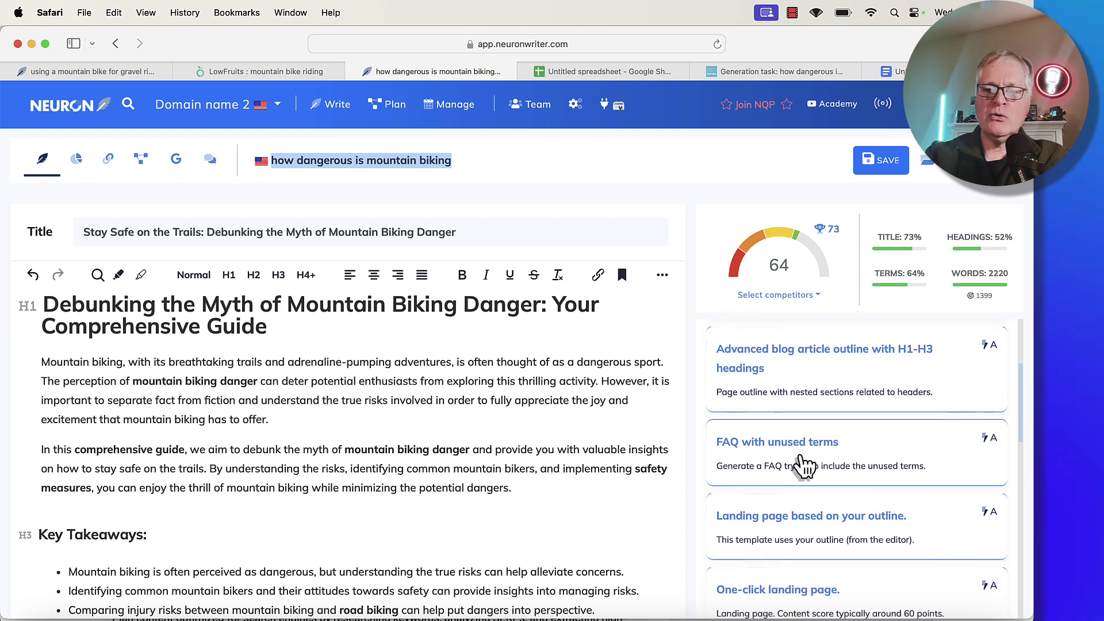
scroll(347, 468, "down", 15)
scroll(349, 473, "down", 20)
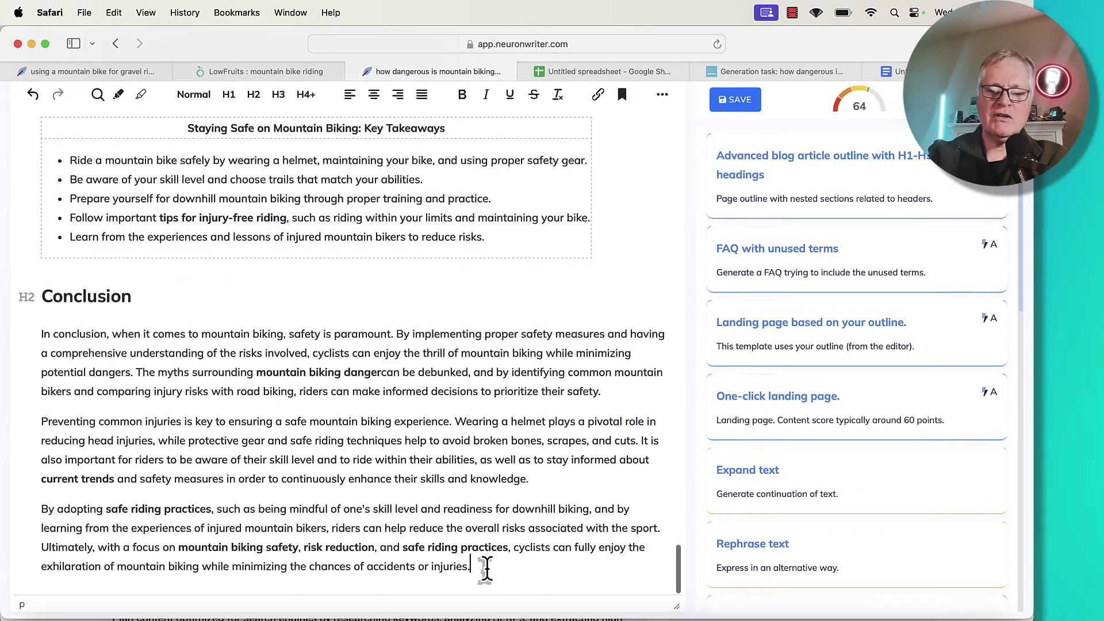
left_click(486, 568)
scroll(485, 569, "down", 1)
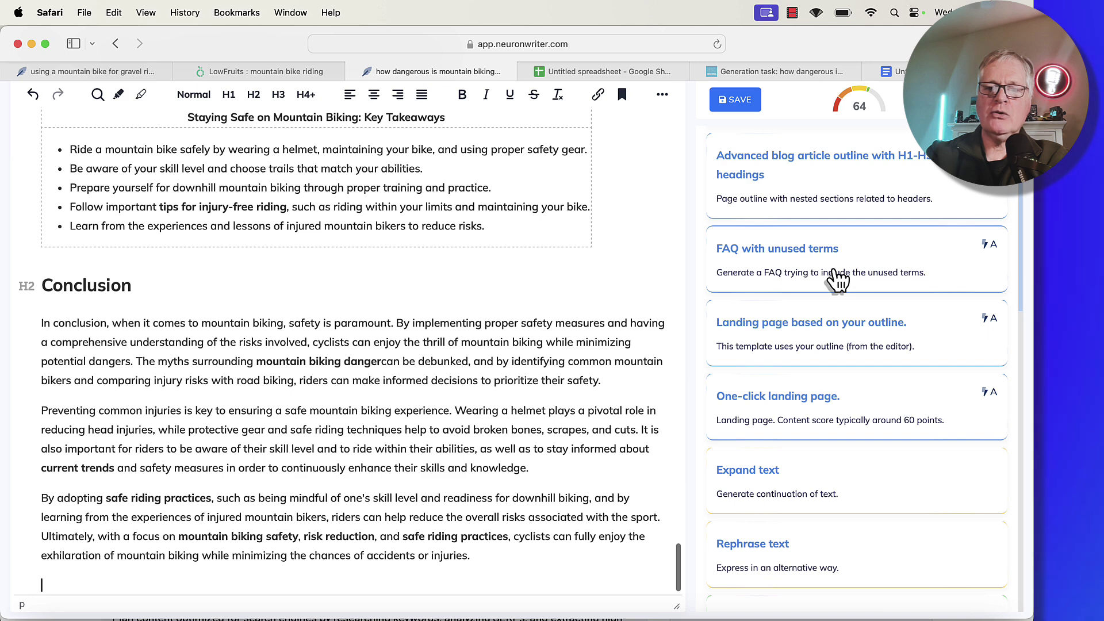
left_click(839, 280)
Set the FAQ tone to informal and expand Generation settings showing high creativity and GPT-4.
scroll(868, 345, "down", 3)
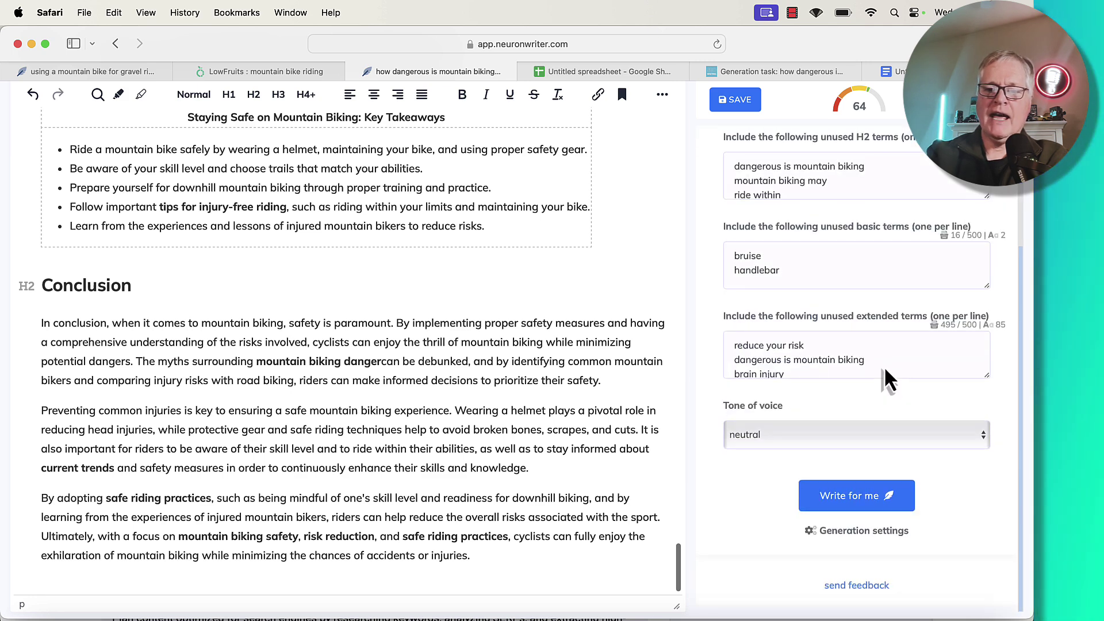
left_click(983, 443)
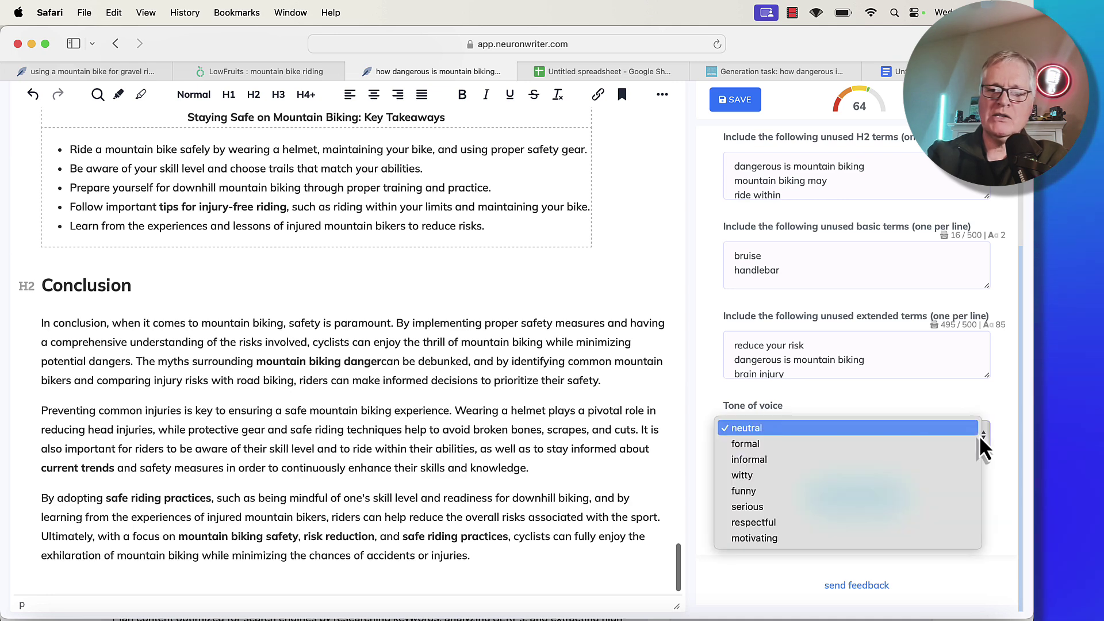
left_click(929, 461)
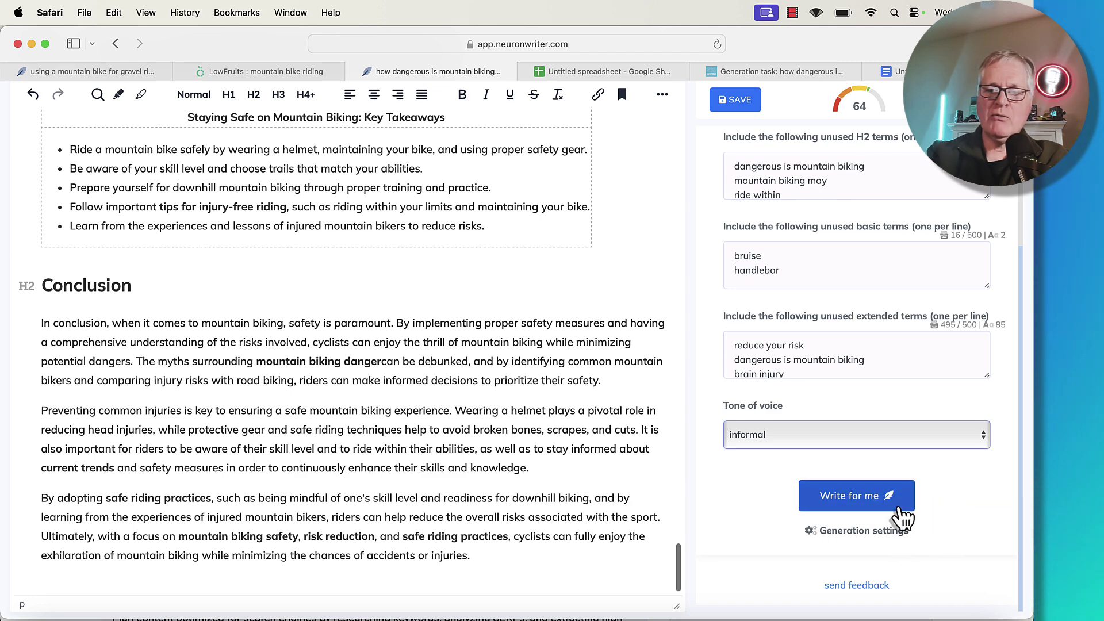
left_click(896, 532)
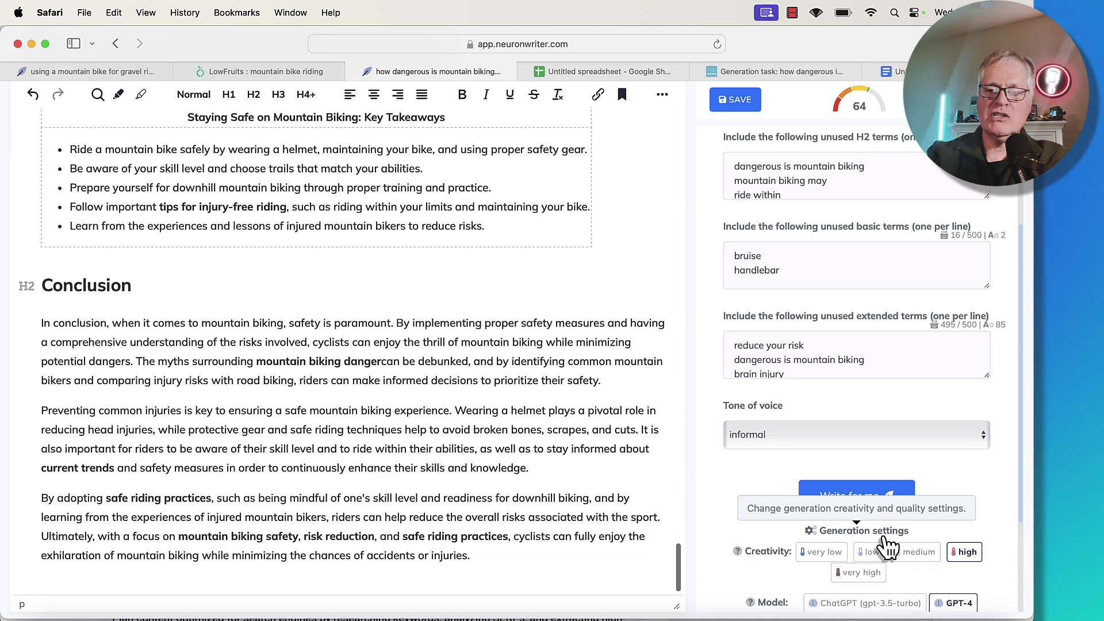
scroll(896, 512, "down", 5)
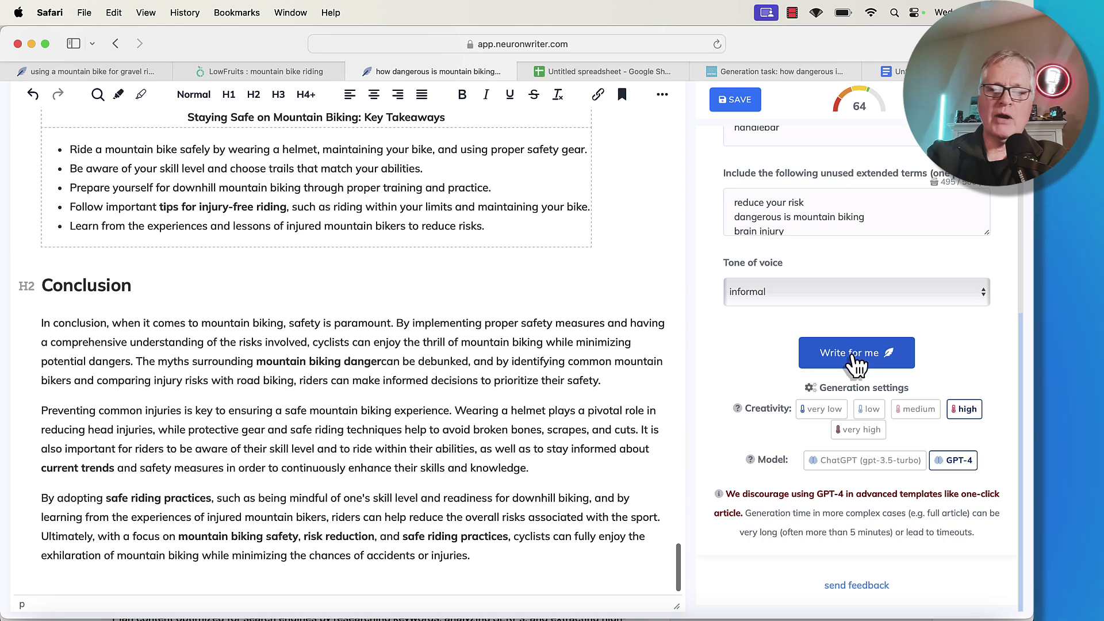
Generate the FAQ after the Conclusion and add an H2 'FAQ' heading above it.
left_click(857, 352)
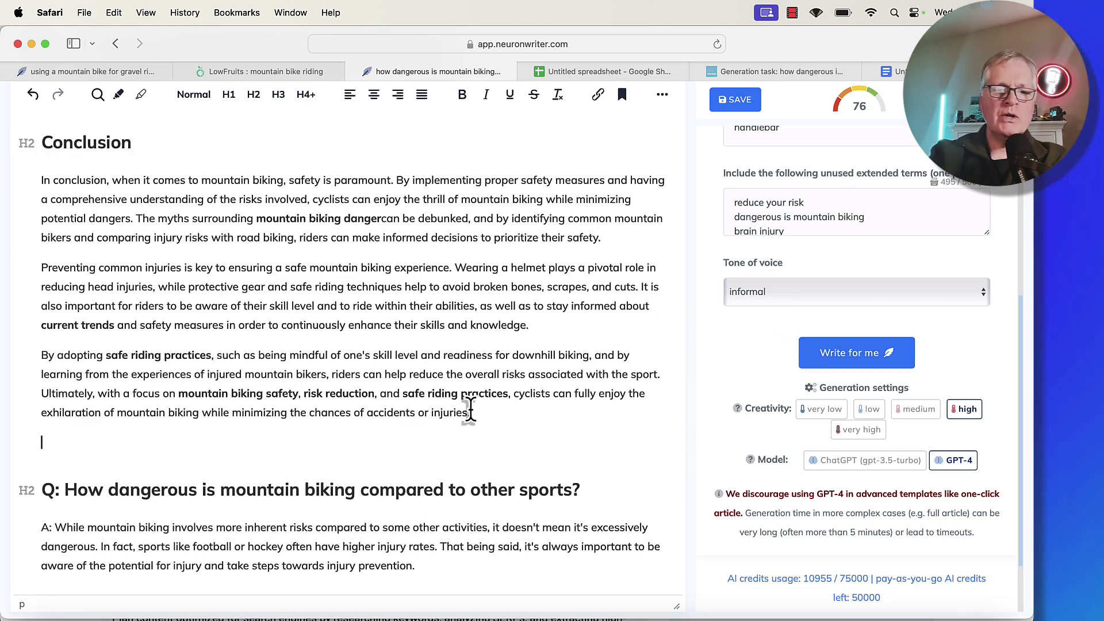
scroll(465, 457, "down", 12)
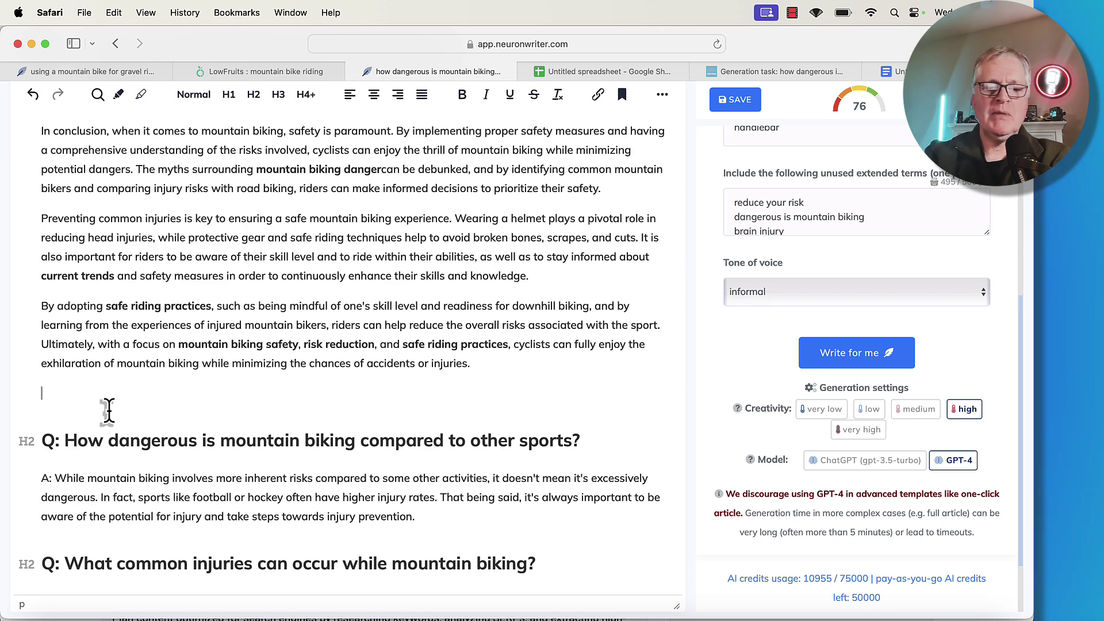
type("AQ")
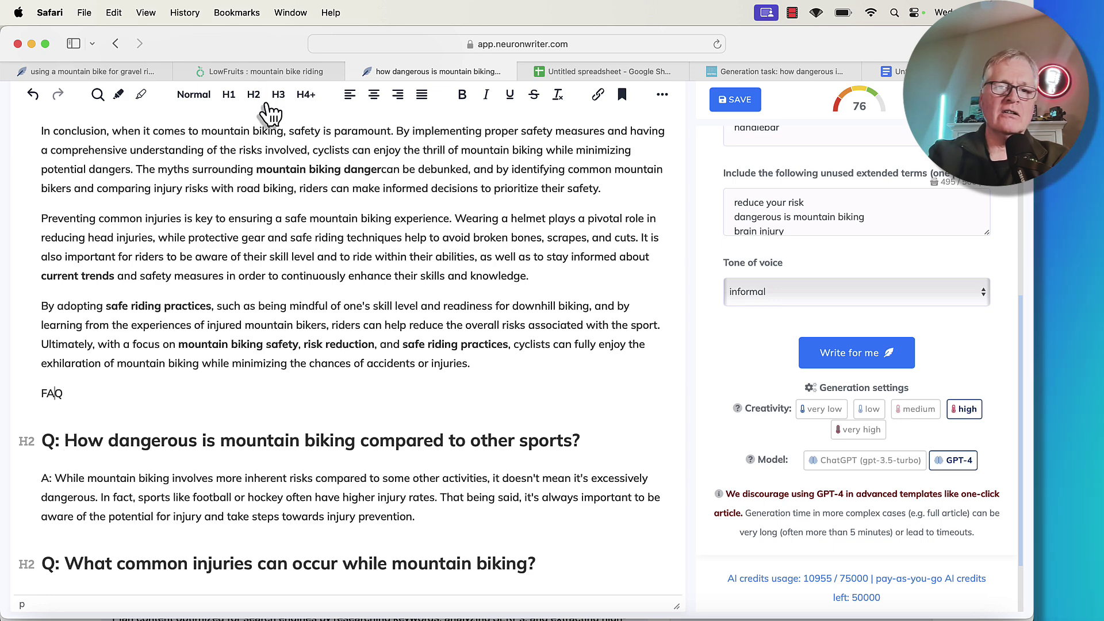
left_click(260, 99)
Format the first FAQ questions as H3 headings.
scroll(286, 460, "down", 4)
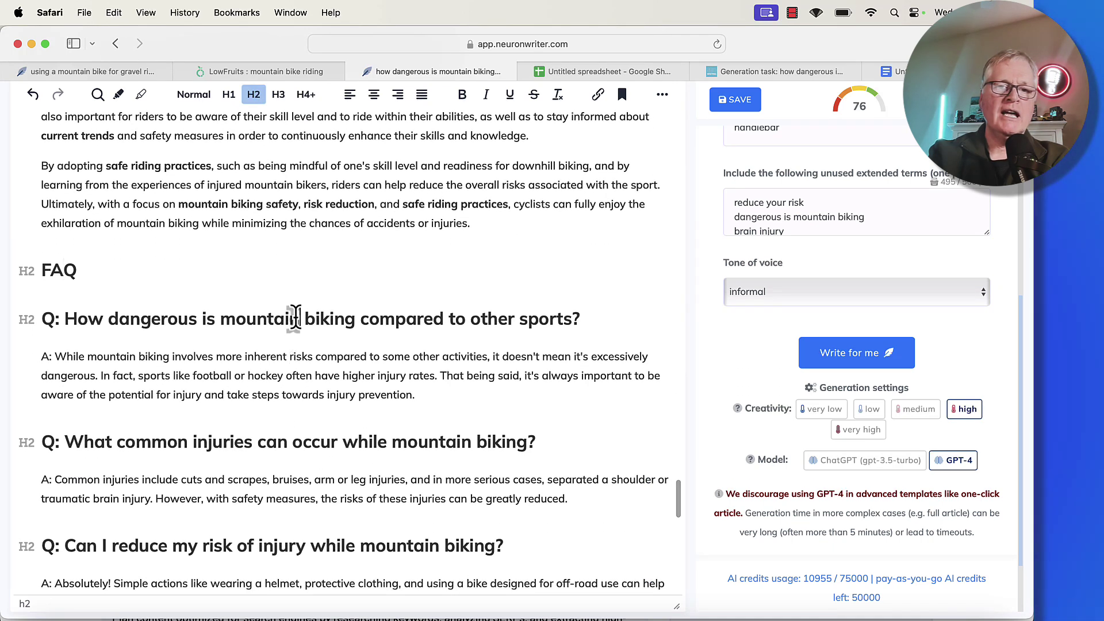
left_click(278, 94)
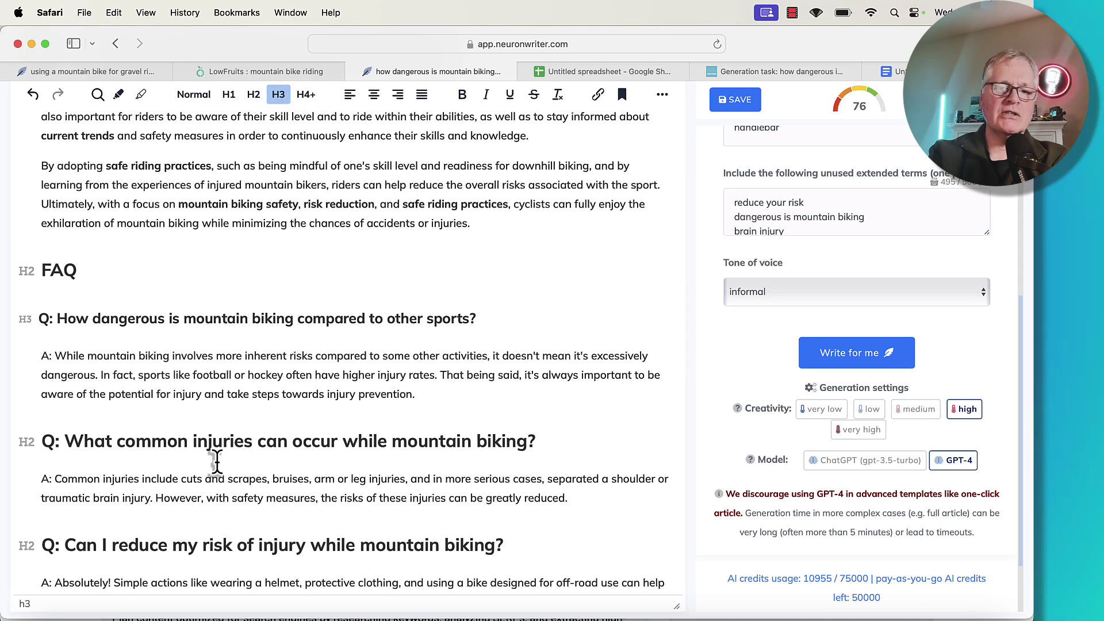
left_click(254, 436)
key("ctrl+alt+3")
scroll(496, 342, "up", 2)
scroll(348, 436, "down", 5)
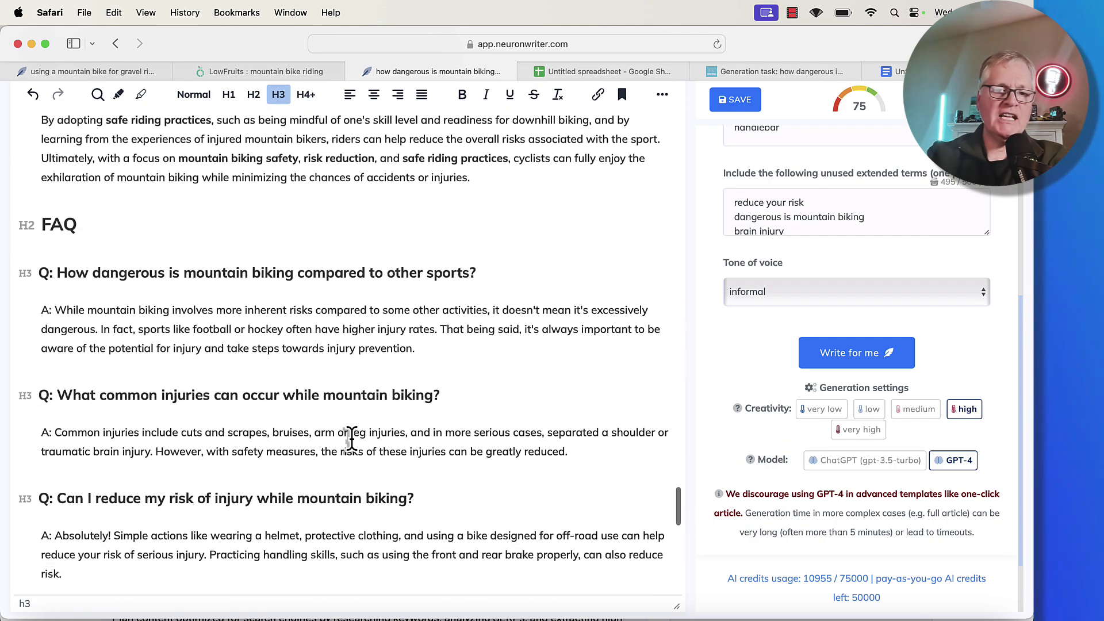
scroll(350, 439, "down", 8)
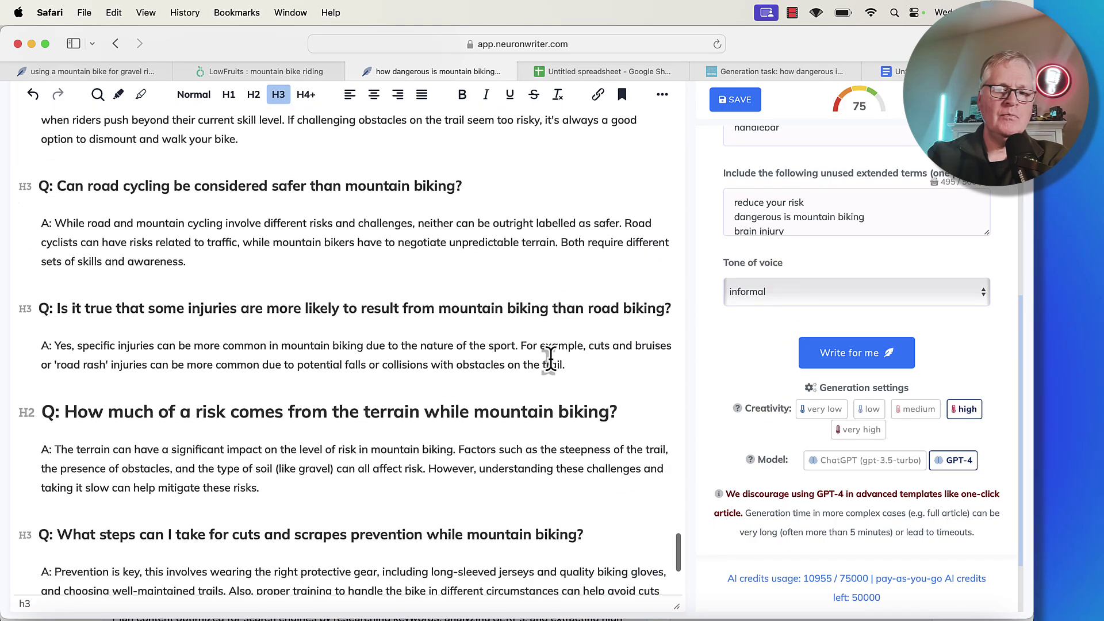
scroll(850, 241, "up", 15)
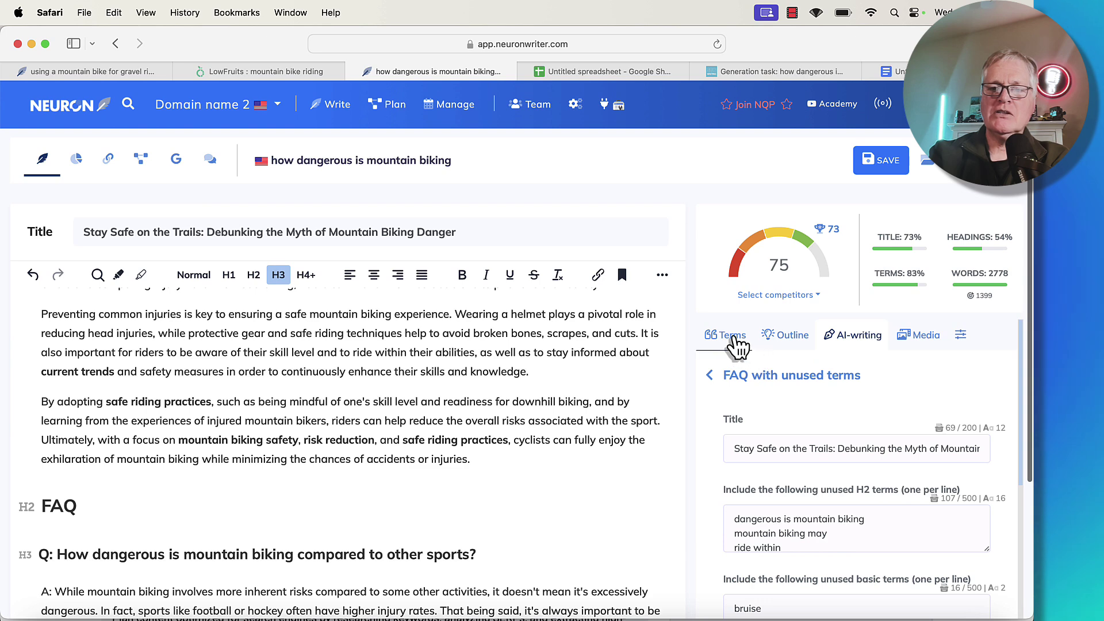
left_click(736, 338)
mouse_move(840, 238)
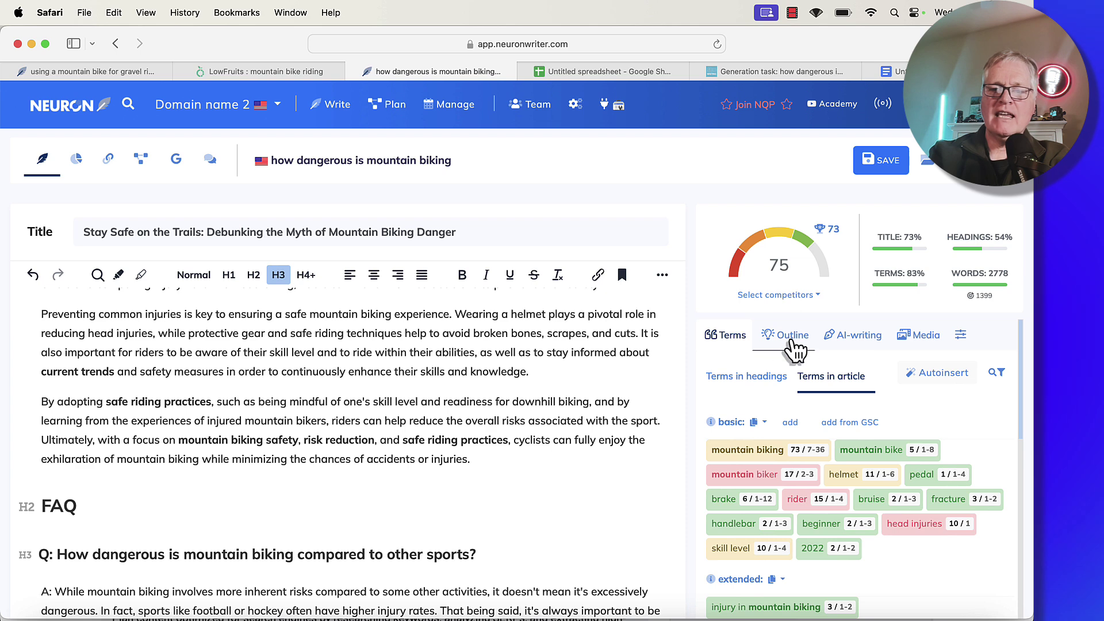
left_click(792, 338)
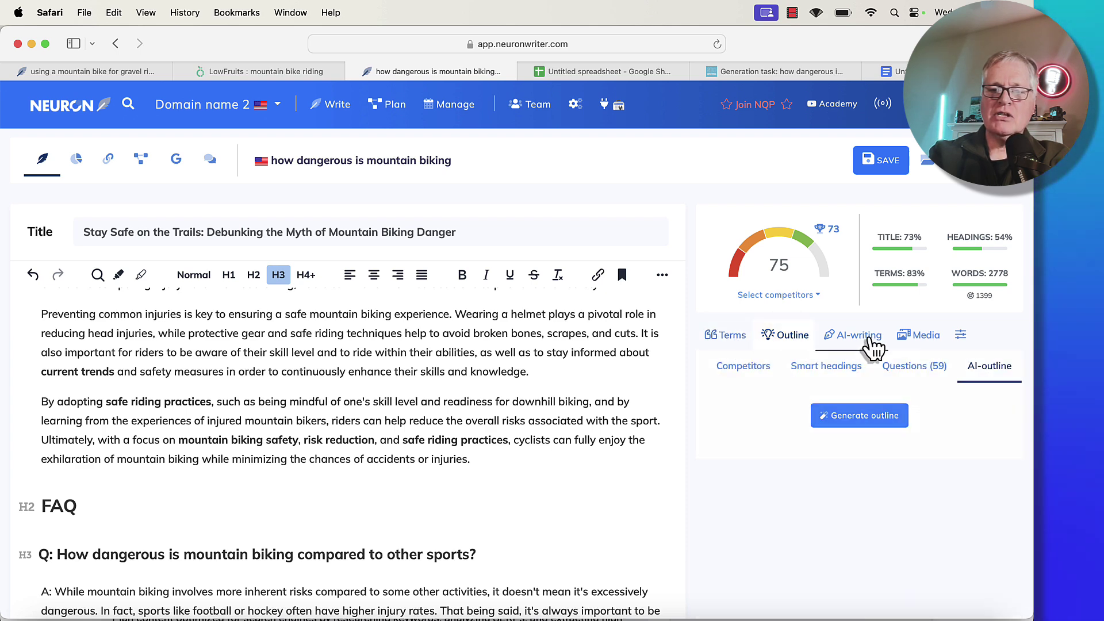
left_click(857, 336)
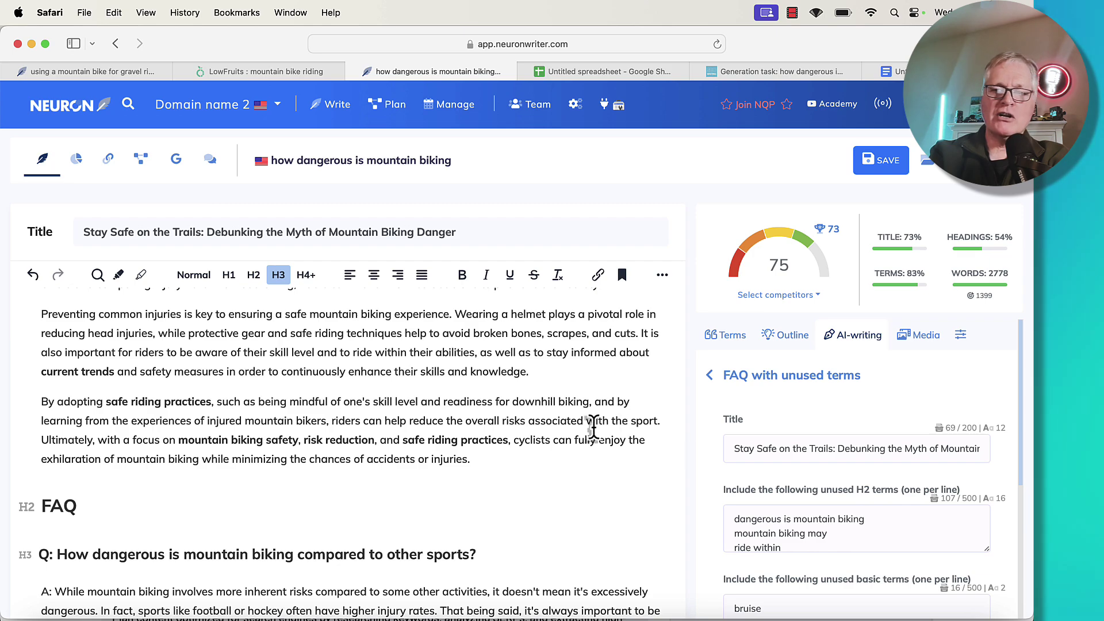
scroll(592, 426, "up", 10)
scroll(592, 427, "up", 15)
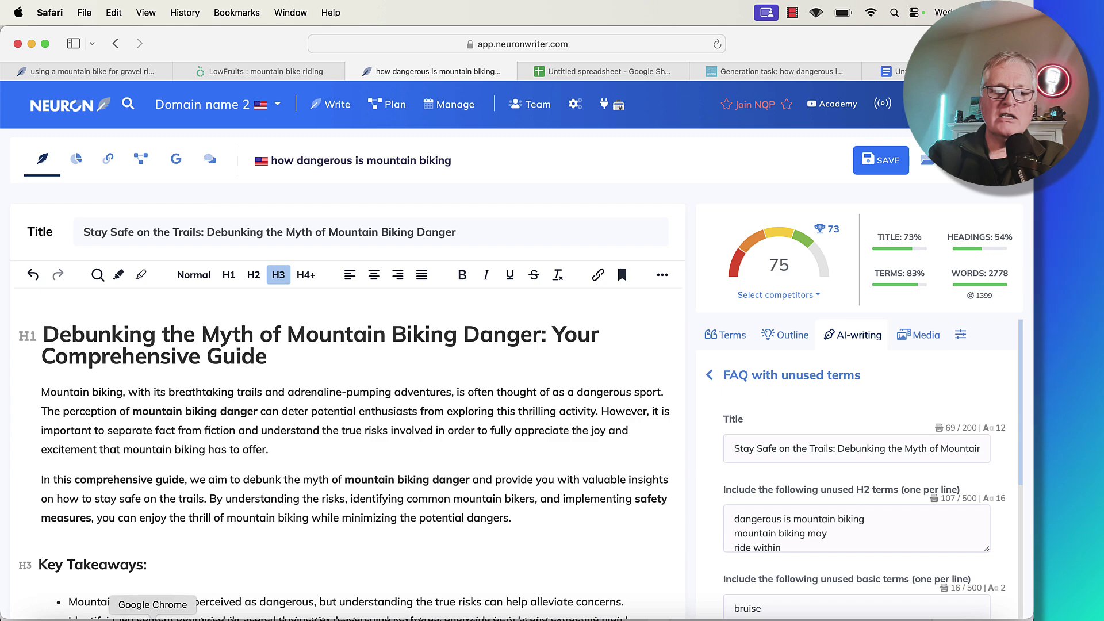
Show the AppSumo NeuronWriter deal plans, from $89 for one code to $356 for four.
left_click(153, 616)
scroll(330, 501, "up", 6)
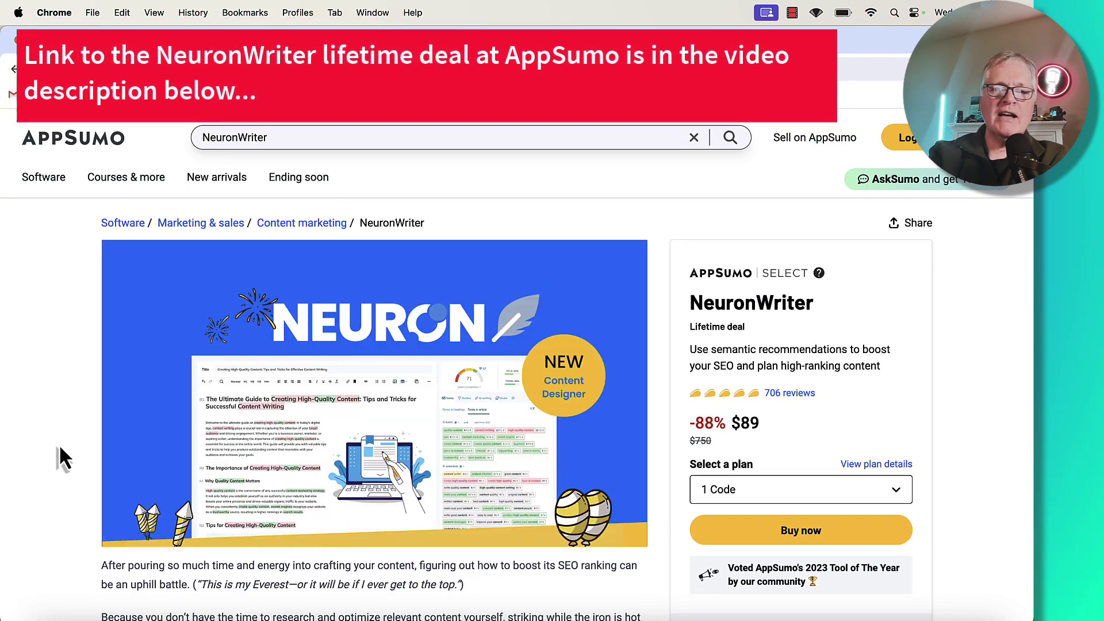
left_click(897, 495)
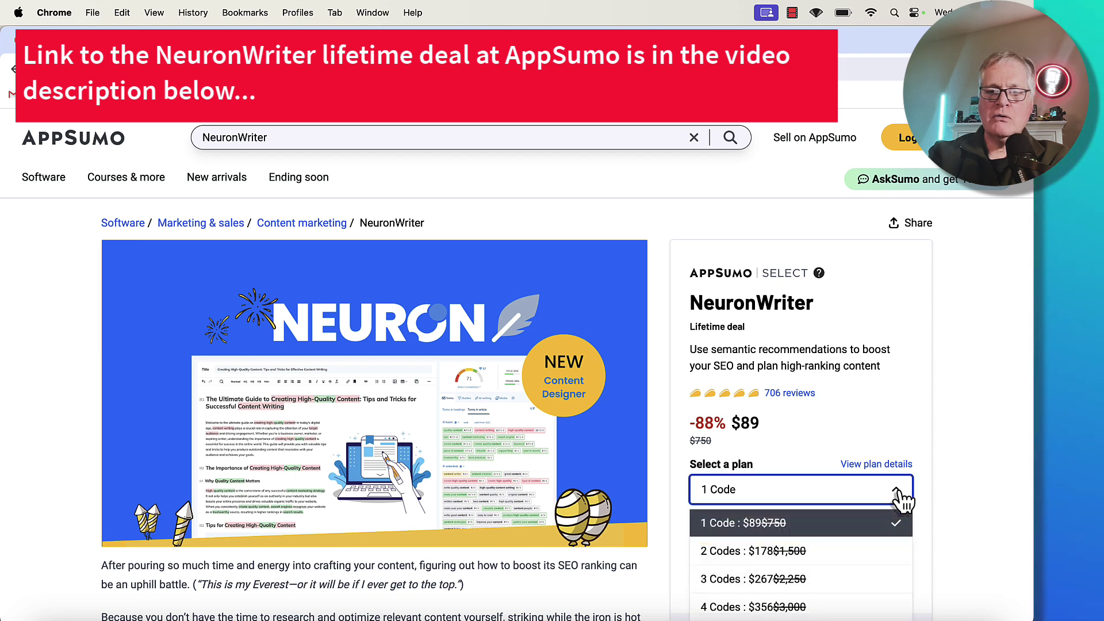